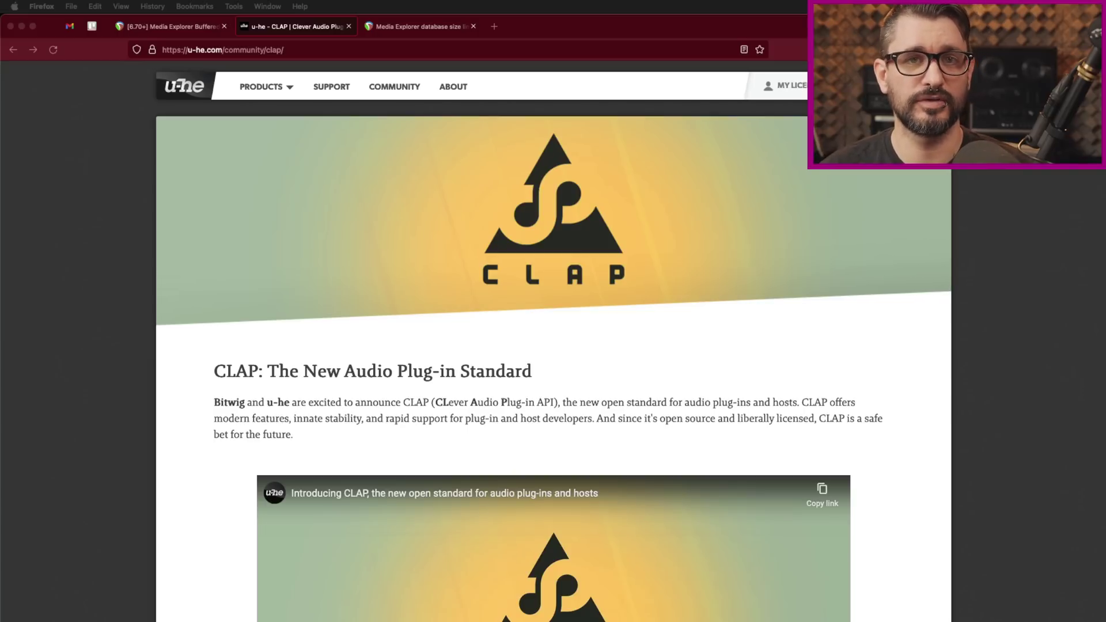
scroll(863, 436, "down", 15)
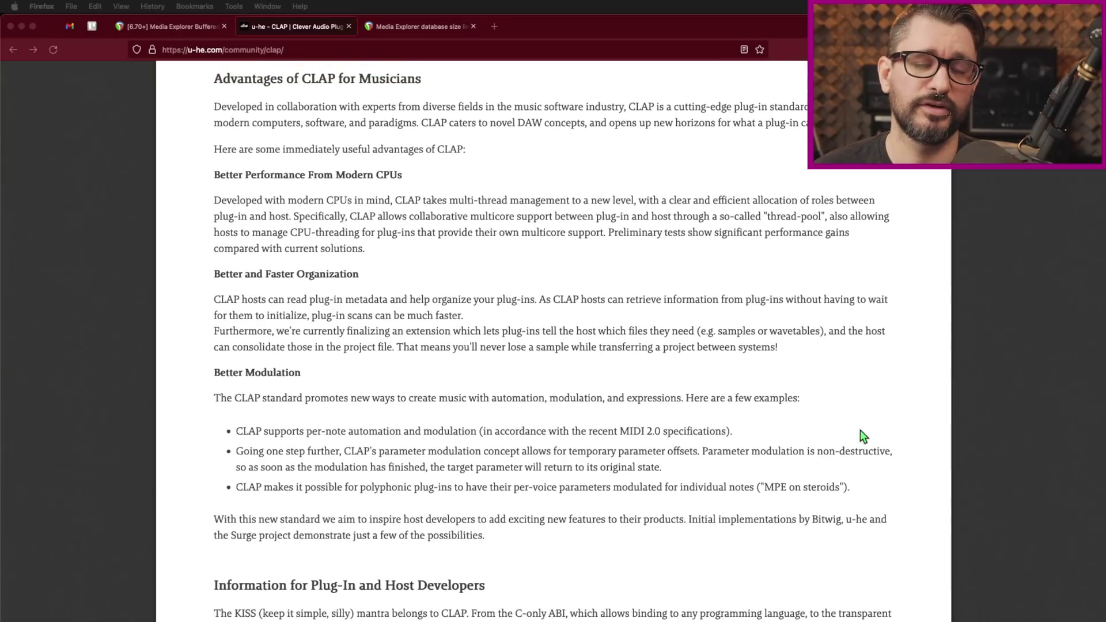
scroll(859, 430, "down", 1)
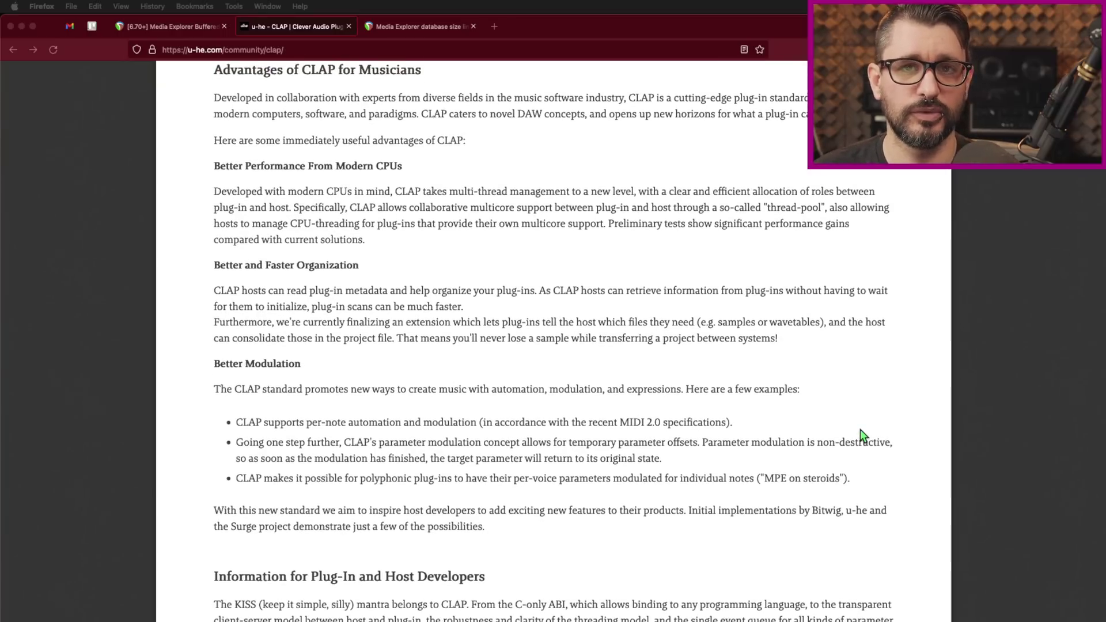
scroll(861, 431, "down", 2)
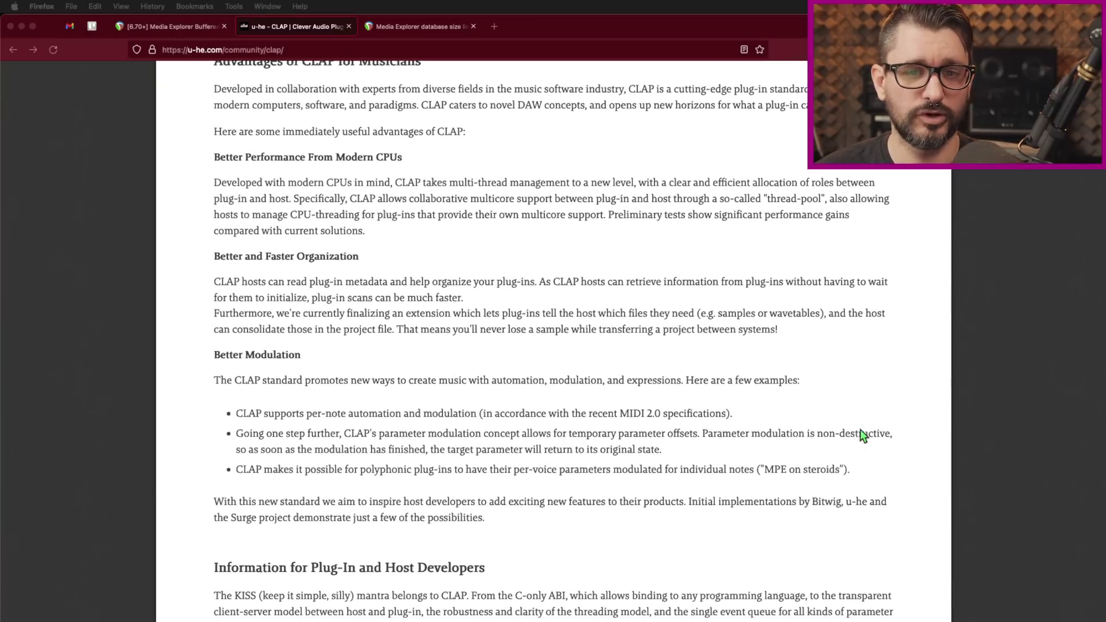
scroll(862, 436, "down", 5)
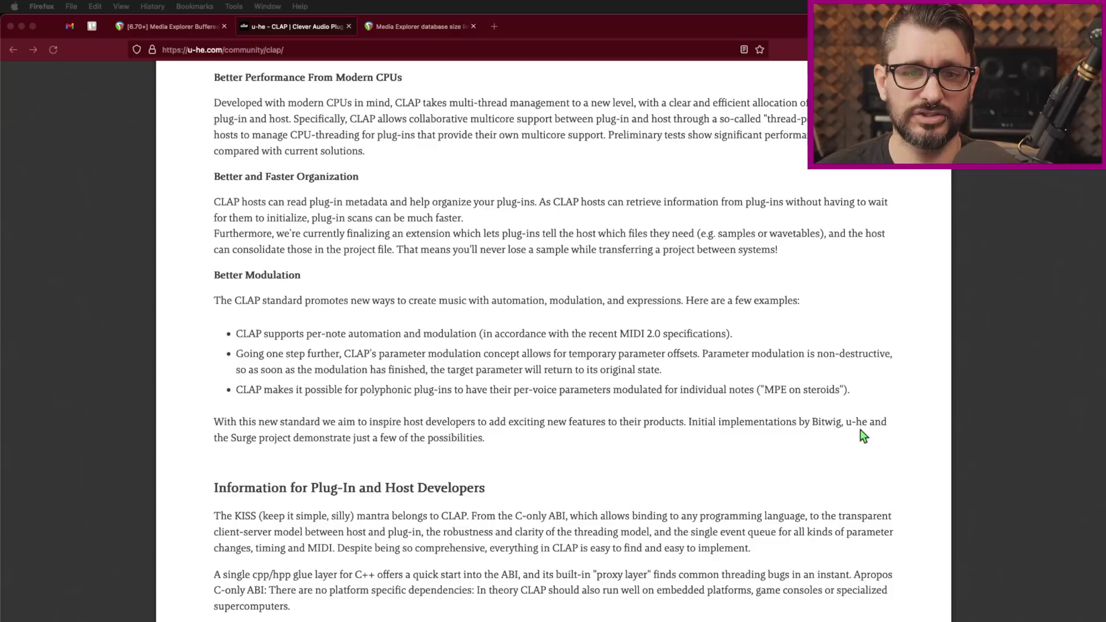
scroll(861, 431, "down", 5)
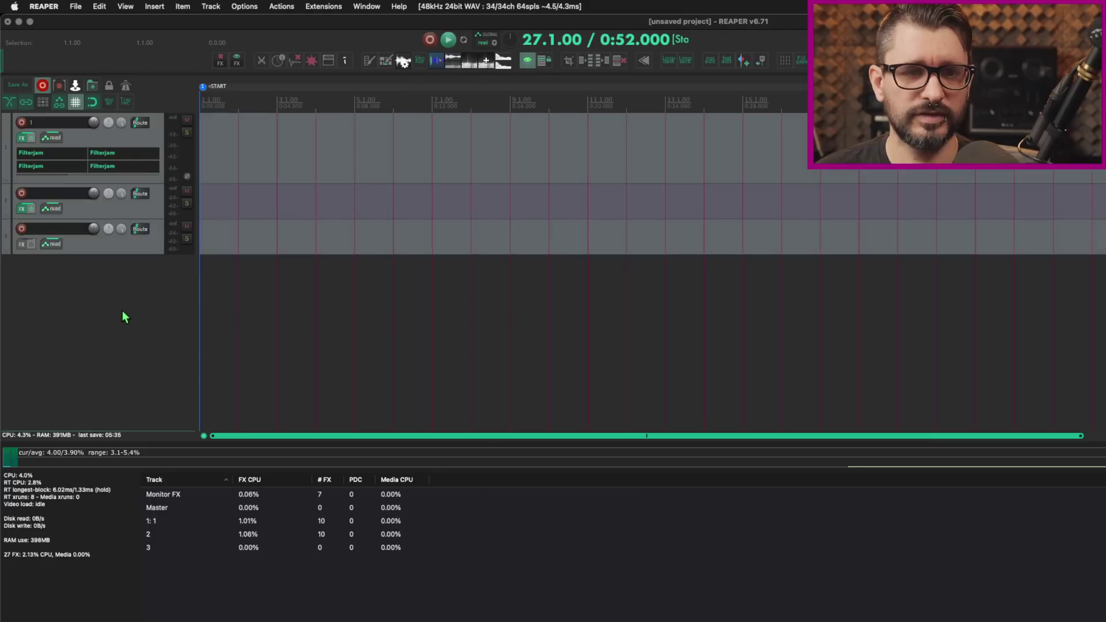
Open track 3's Add FX browser, browse to the CLAP category, and highlight CLAP: TAL Reverb 4.
left_click(23, 246)
left_click(23, 246)
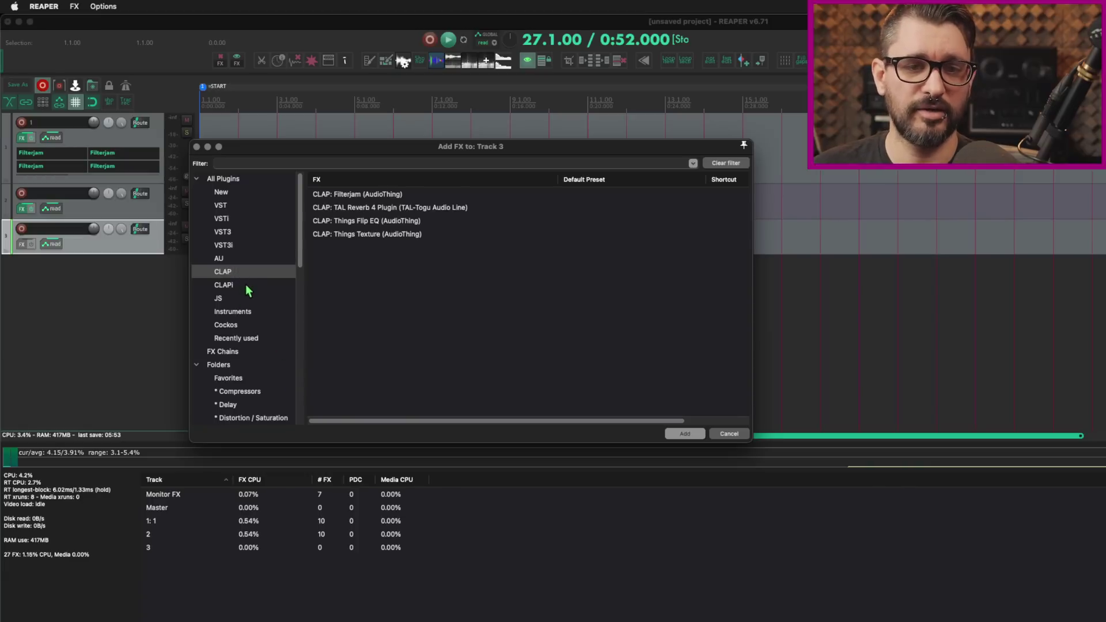
left_click(246, 285)
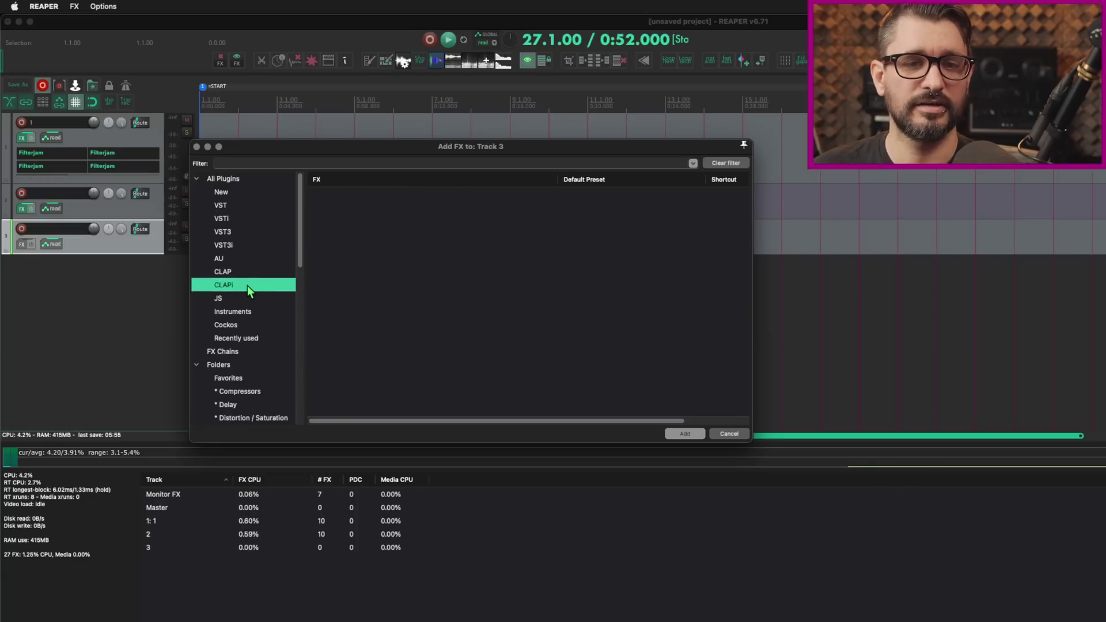
left_click(254, 273)
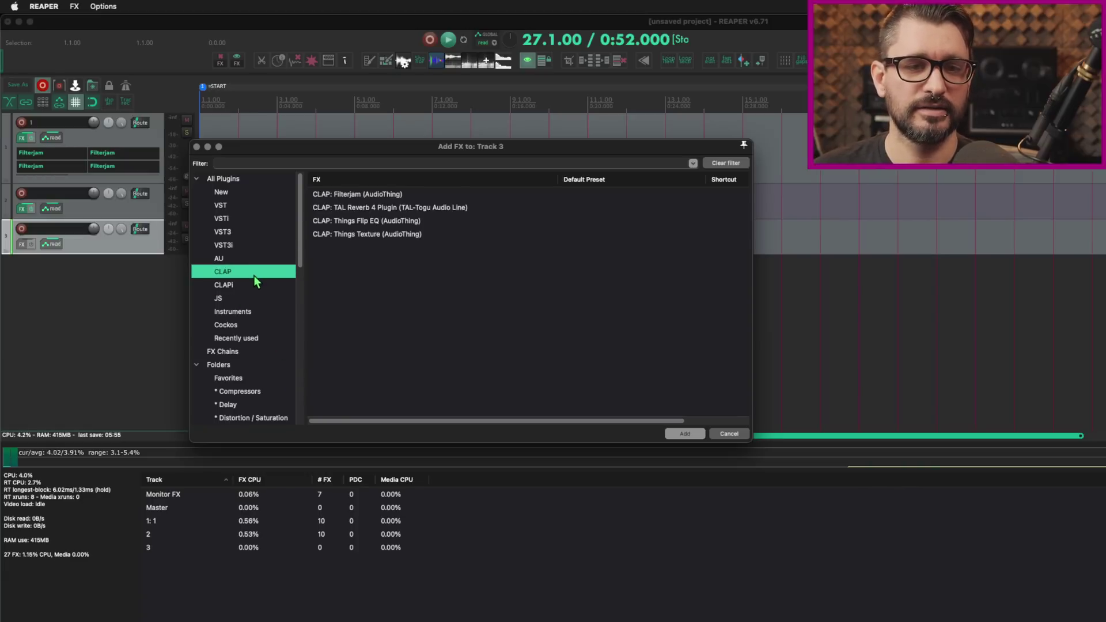
left_click(258, 311)
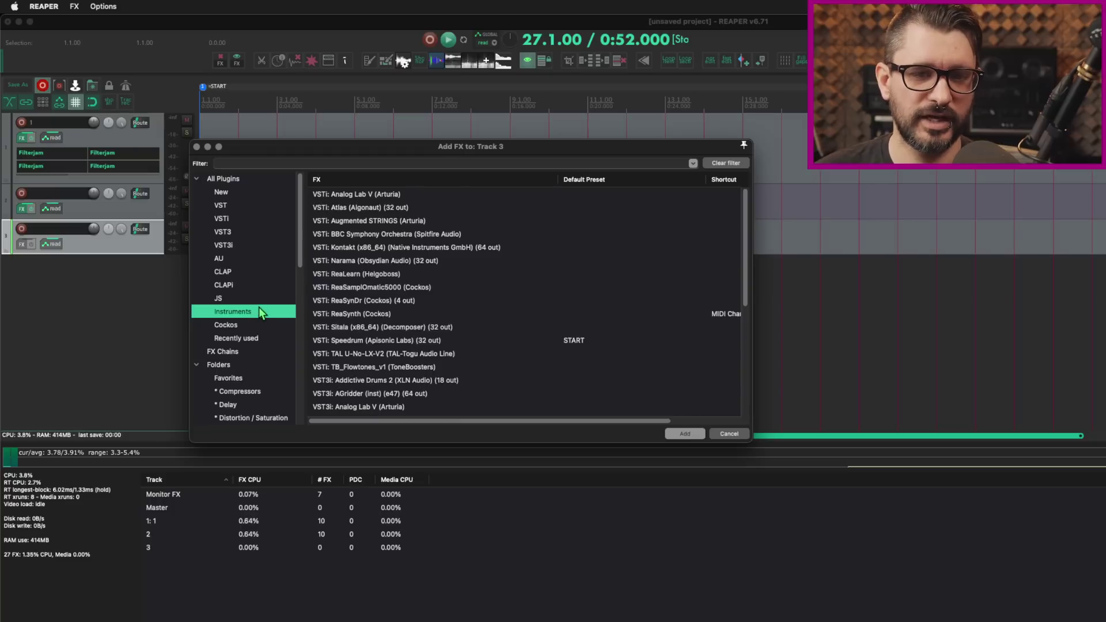
left_click(253, 276)
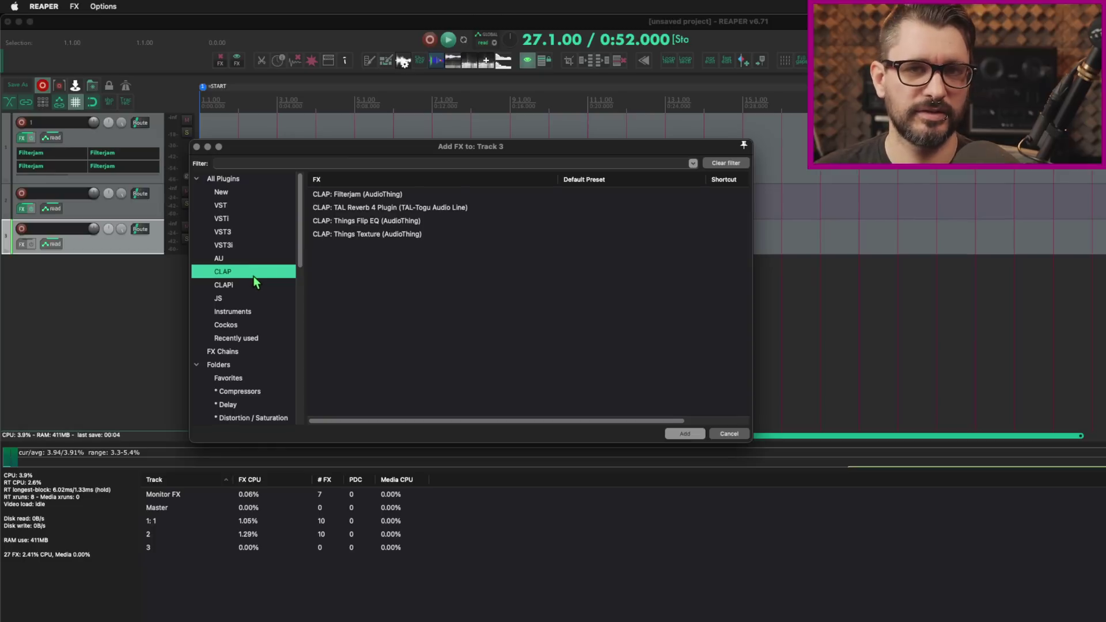
left_click(368, 197)
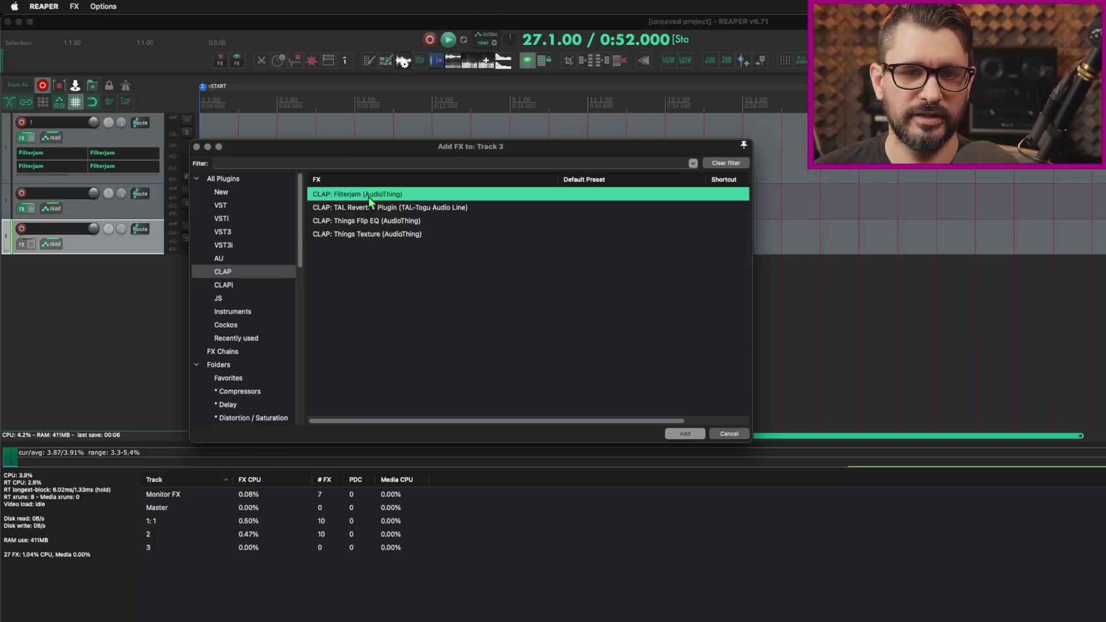
left_click(375, 211)
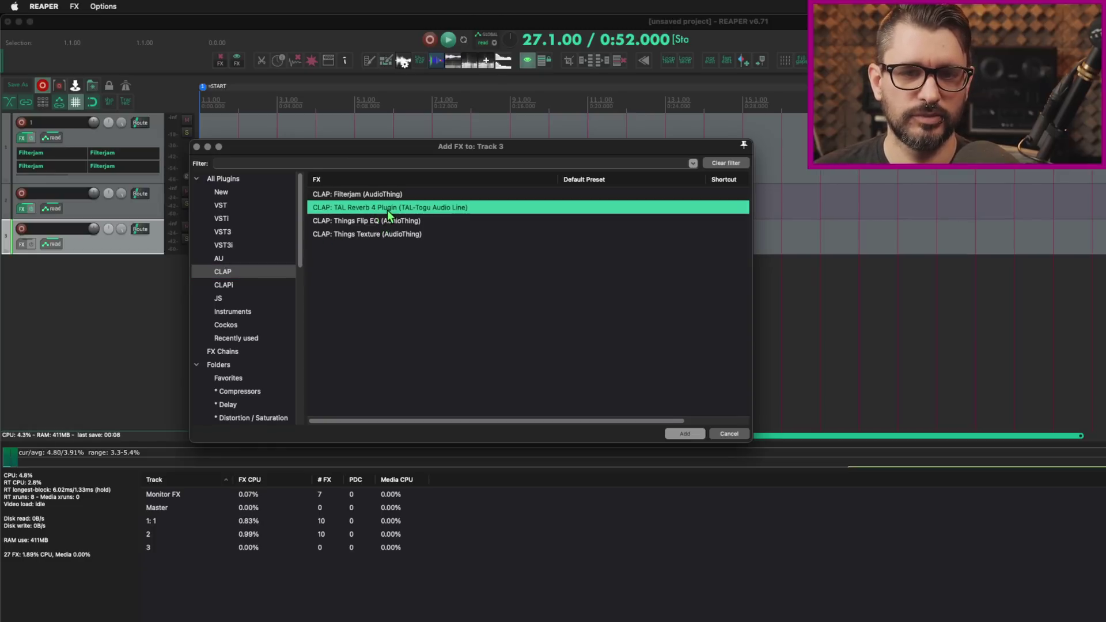
Add TAL Reverb 4 to track 3 and set its Diffuse to 78.01 %.
double_click(396, 210)
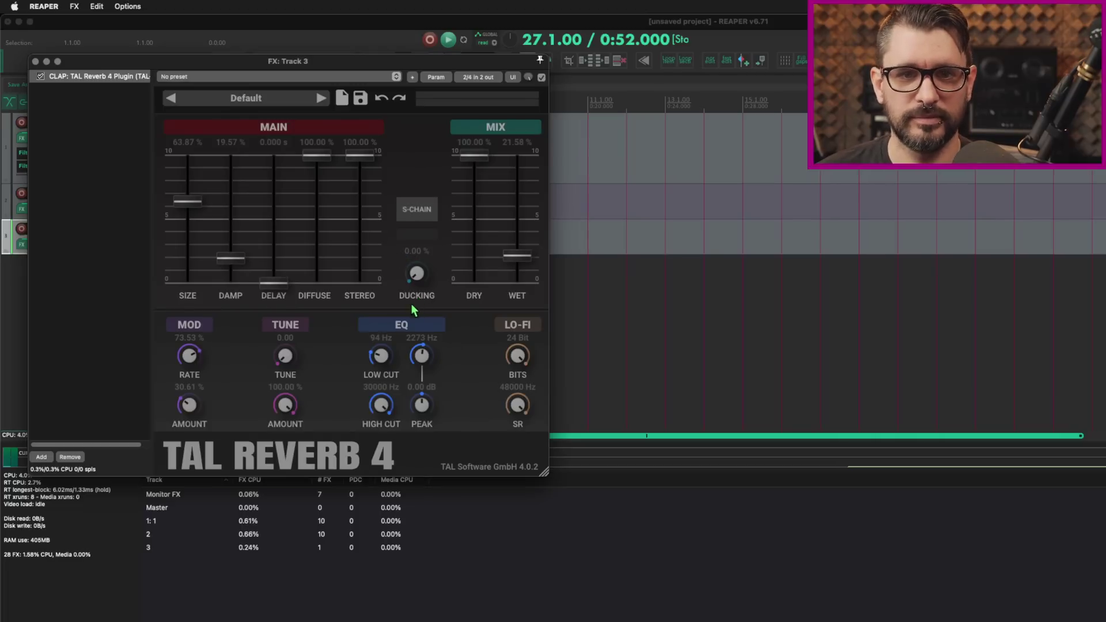
left_click_drag(316, 156, 335, 193)
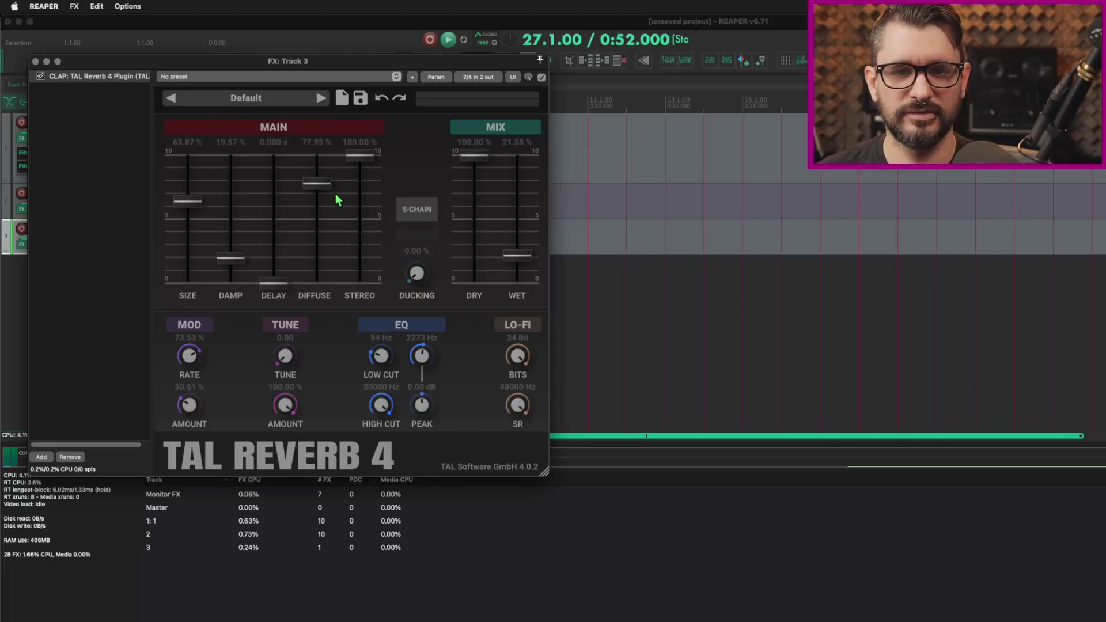
left_click_drag(337, 199, 346, 193)
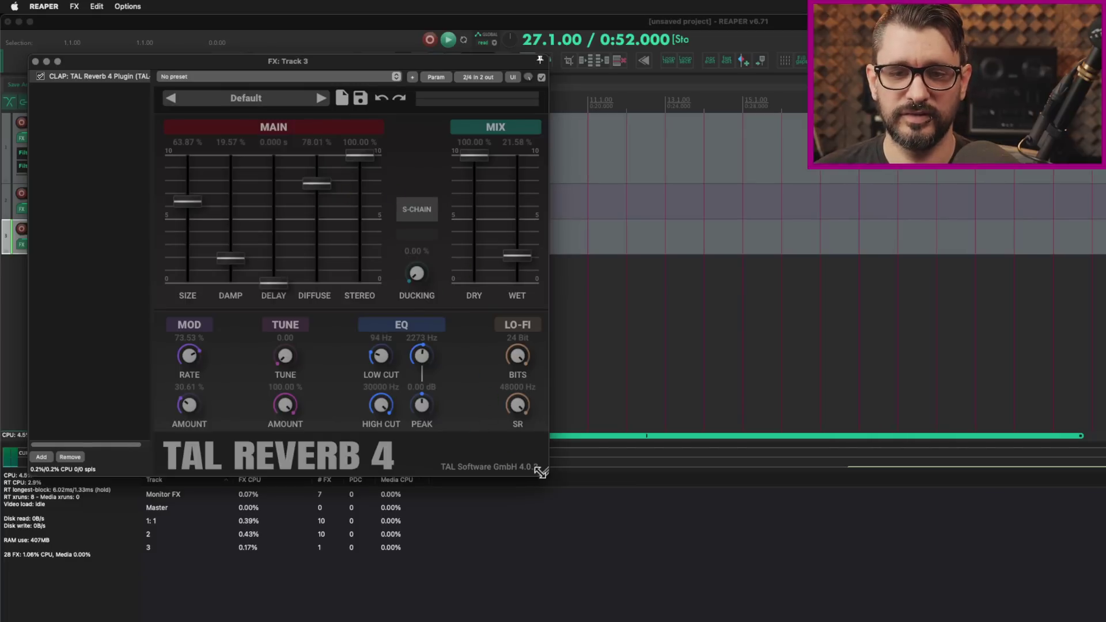
Enlarge the reverb's plugin window, raise Tune to 0.27, and reset Delay to zero.
left_click_drag(542, 470, 632, 554)
left_click_drag(316, 416, 318, 410)
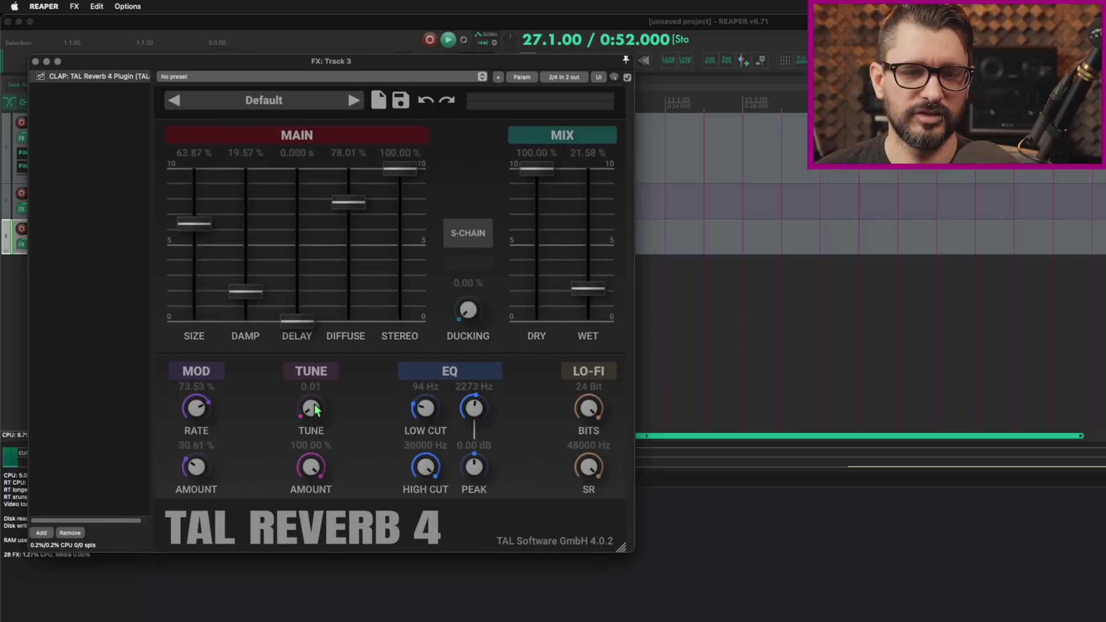
left_click_drag(309, 323, 316, 218)
double_click(301, 227)
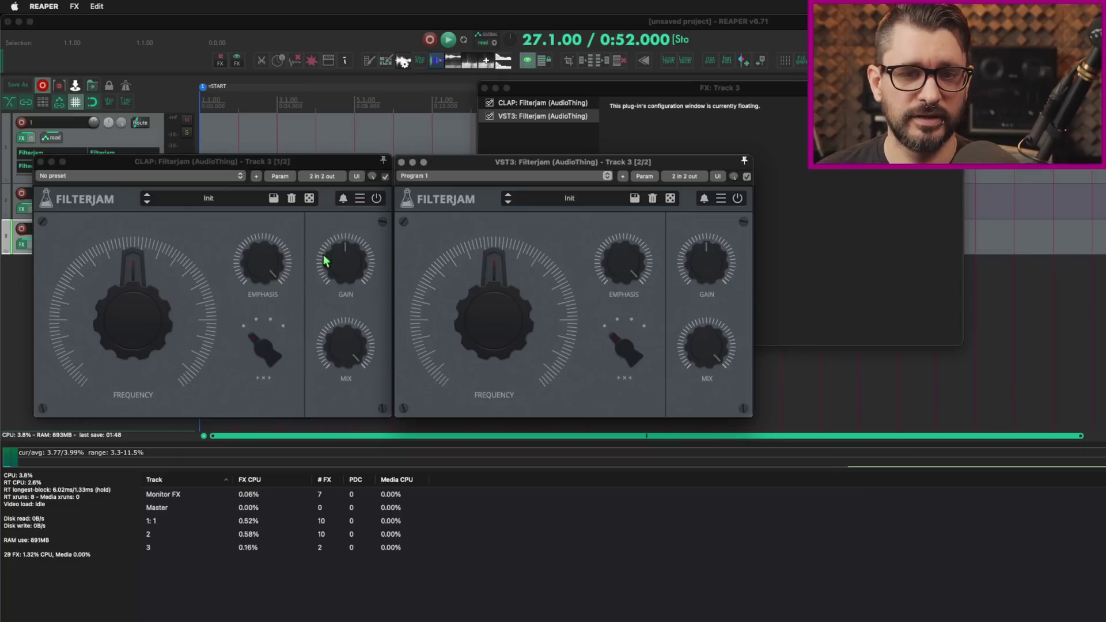
Compare the right-click options of the VST3 and CLAP Filterjam Frequency knobs, then dismiss both.
right_click(498, 316)
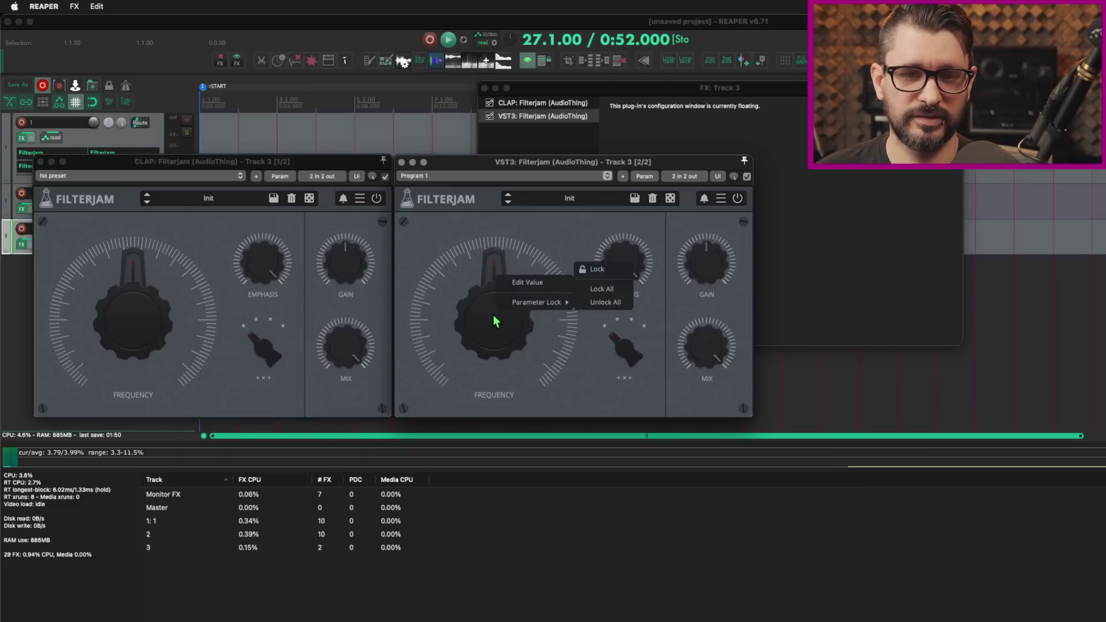
right_click(123, 317)
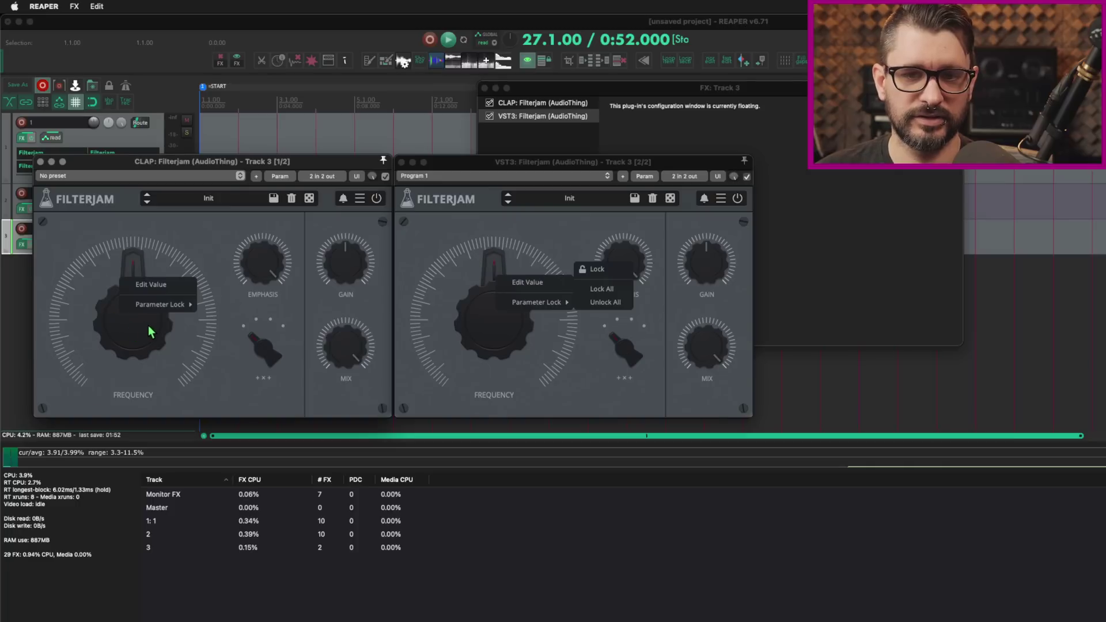
left_click(245, 330)
key("Escape")
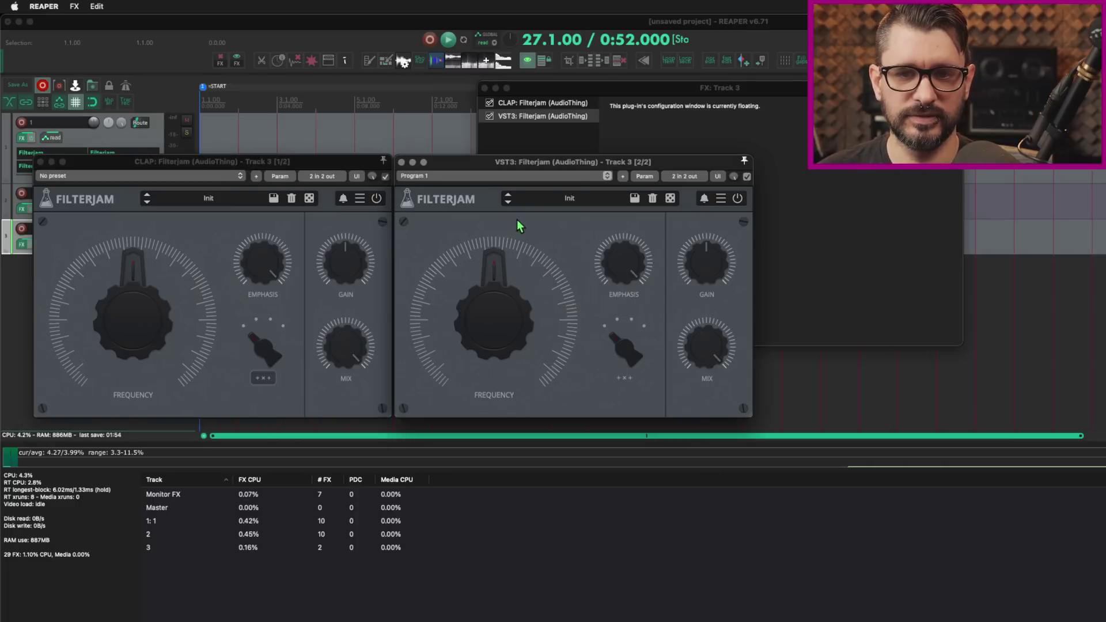
Compare the routing options of the CLAP and VST3 Filterjam plugins, closing each afterwards.
left_click(322, 176)
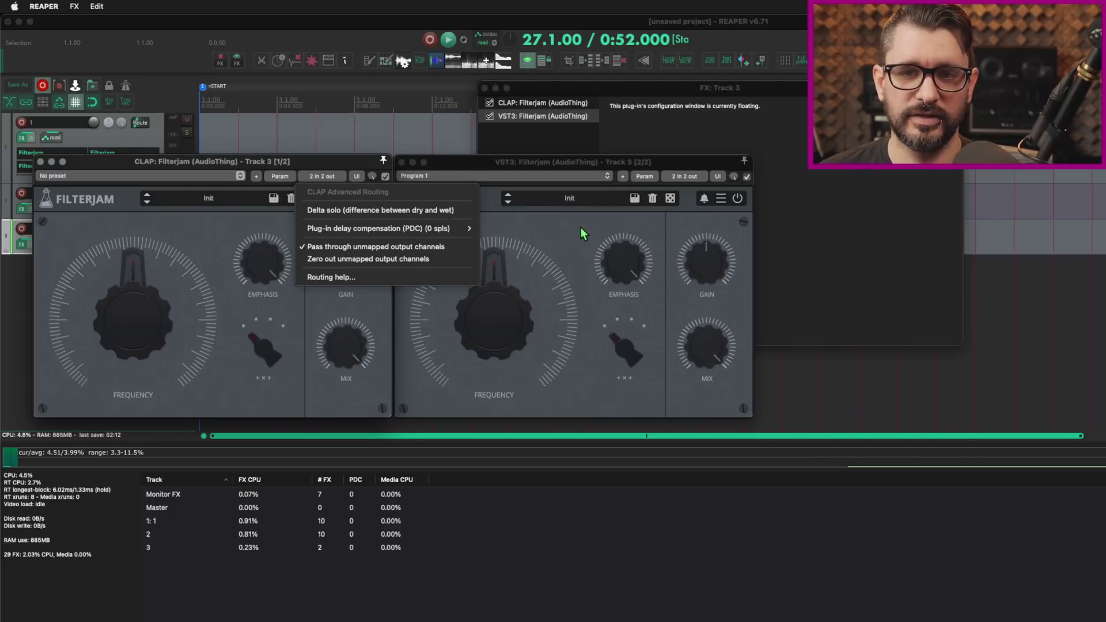
left_click(631, 202)
left_click(682, 177)
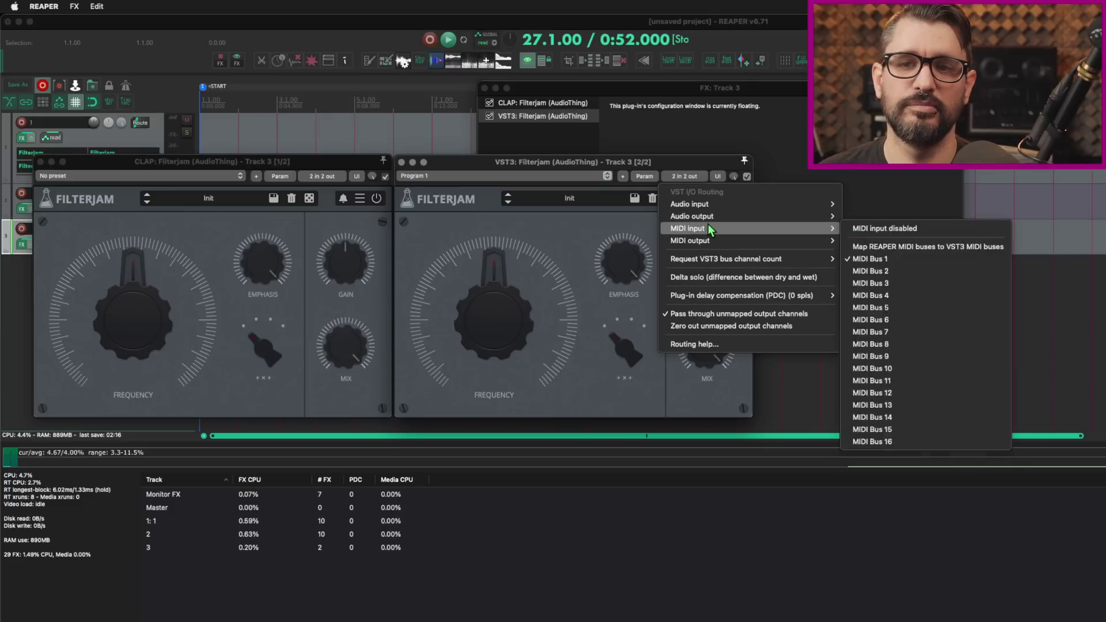
left_click(636, 228)
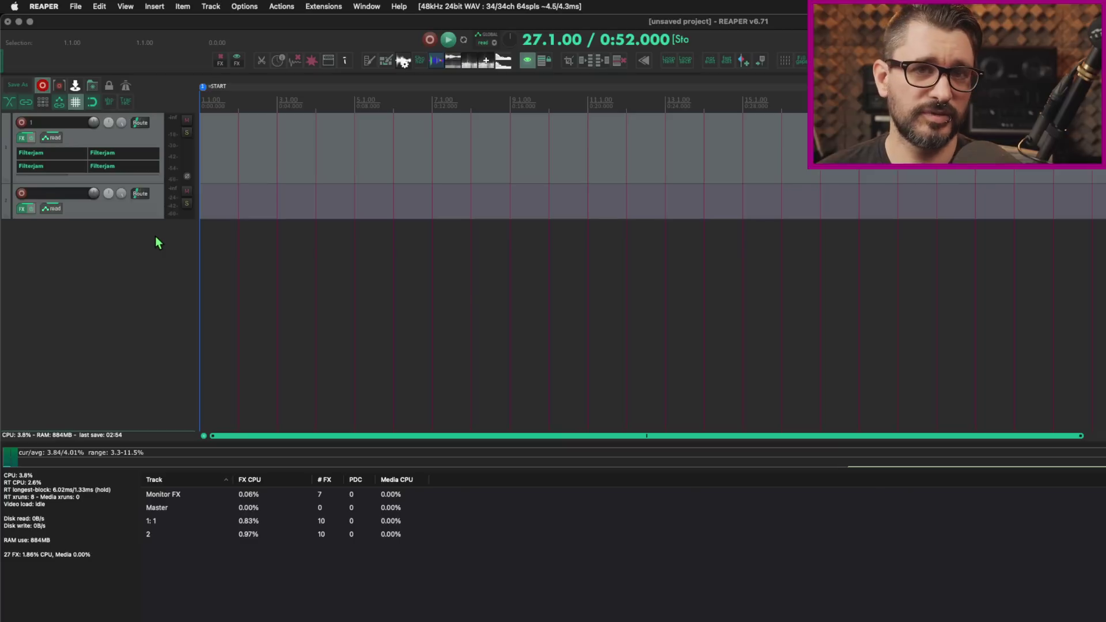
Select track 2, look over its Filterjam FX chain, and close the chain window.
left_click(145, 212)
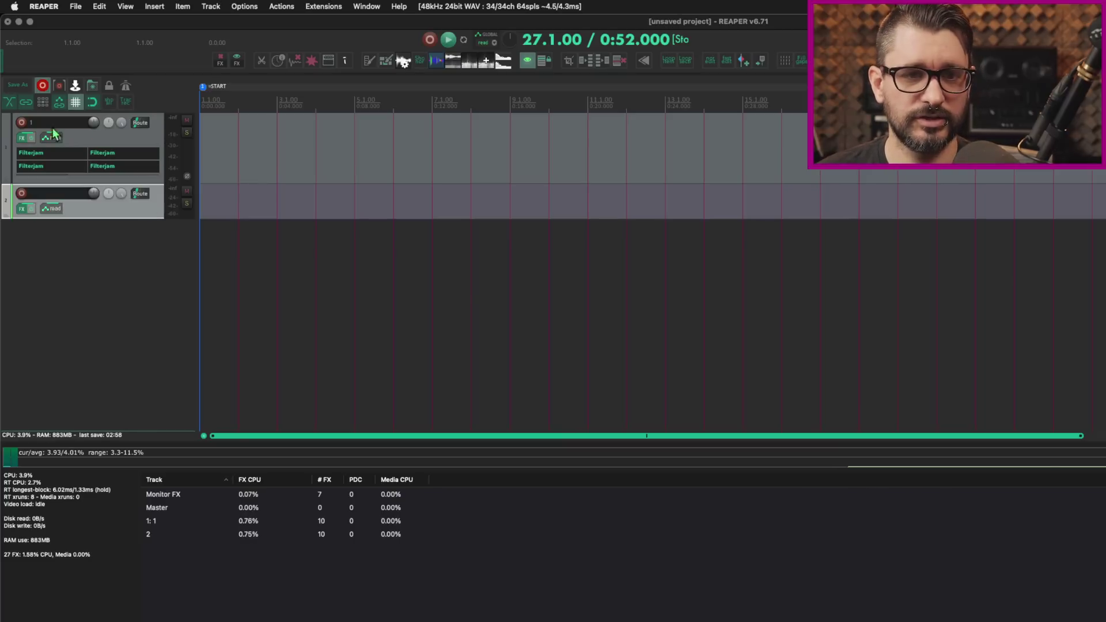
left_click(27, 139)
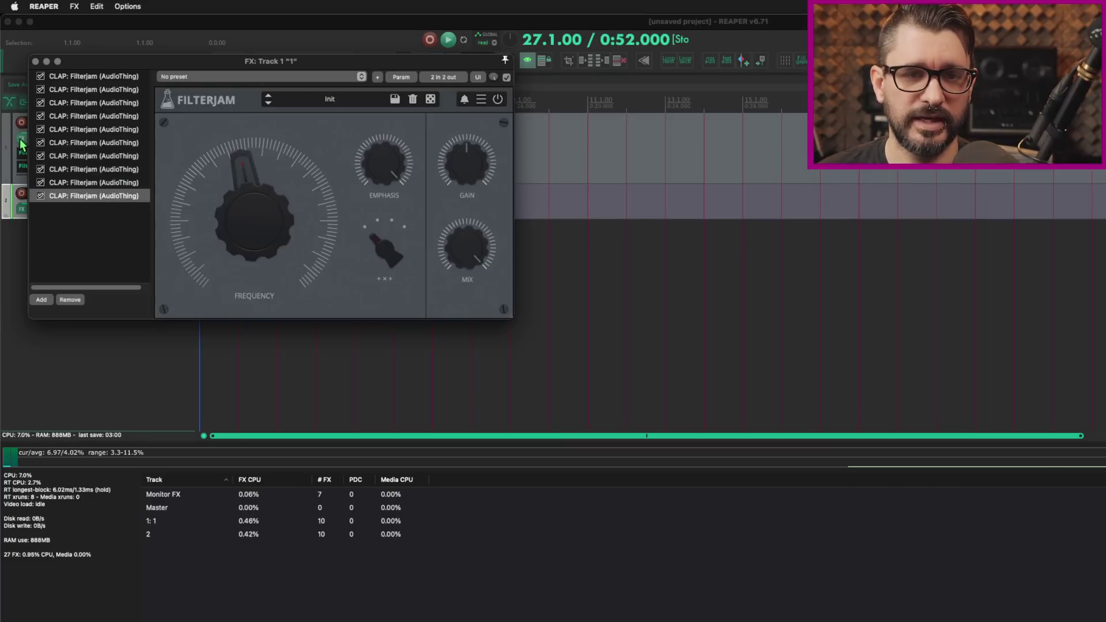
left_click(33, 61)
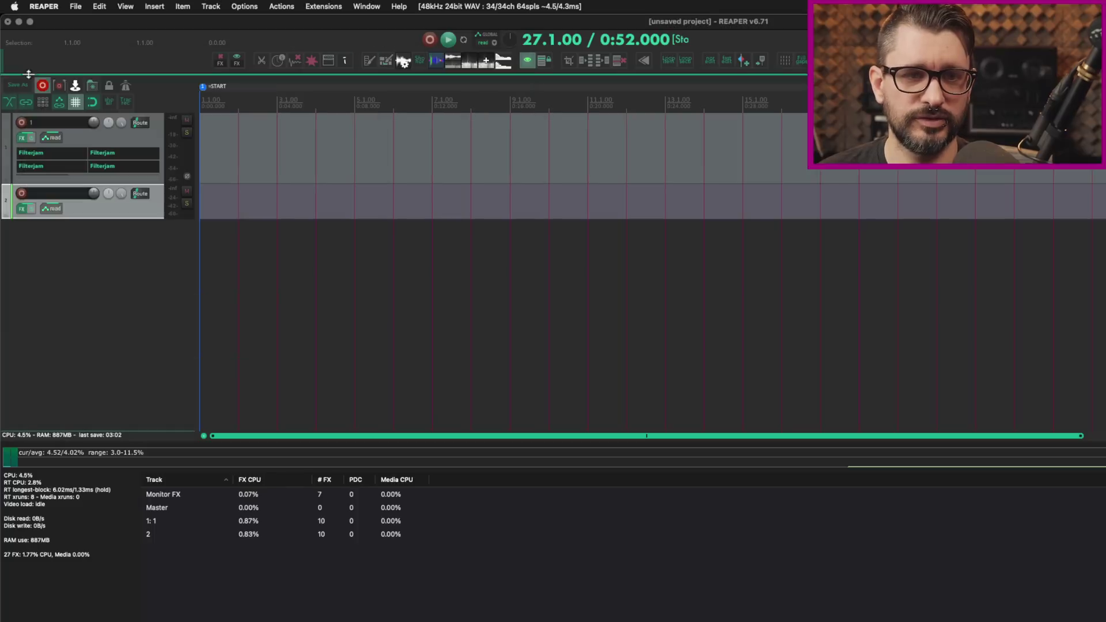
left_click(22, 209)
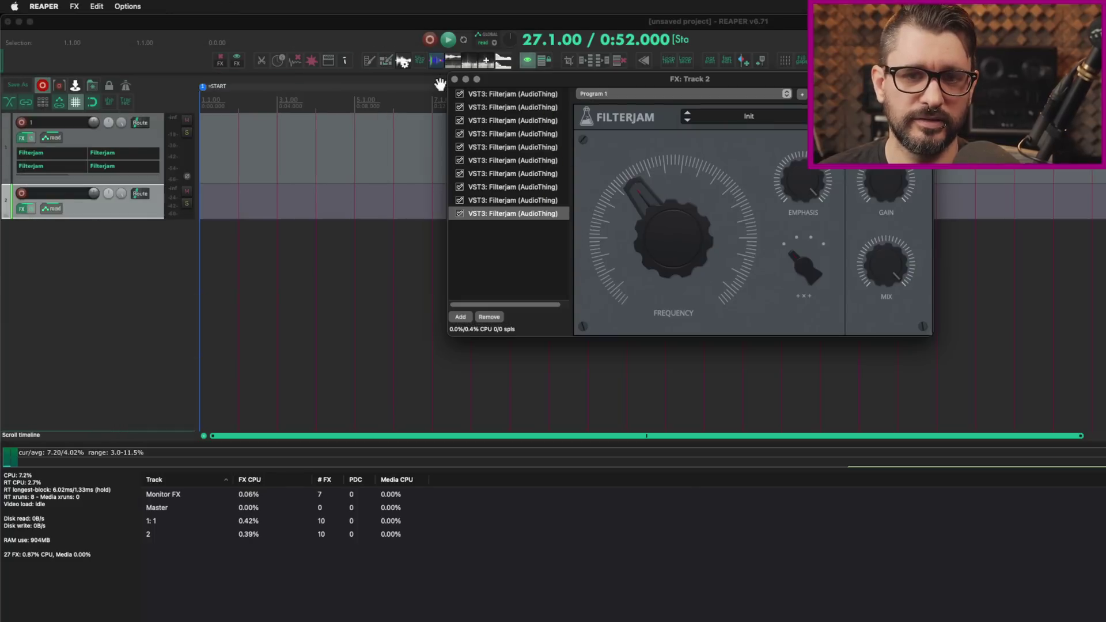
left_click(454, 79)
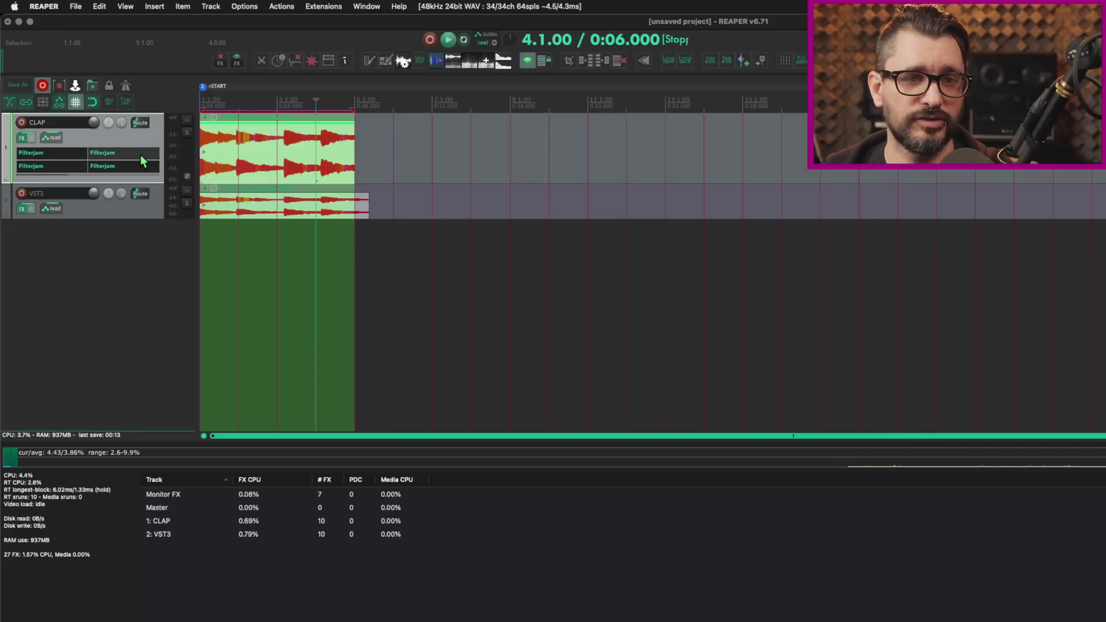
Drag the VST3 track taller so all its plug-ins show, then open File > Project settings.
left_click(128, 213)
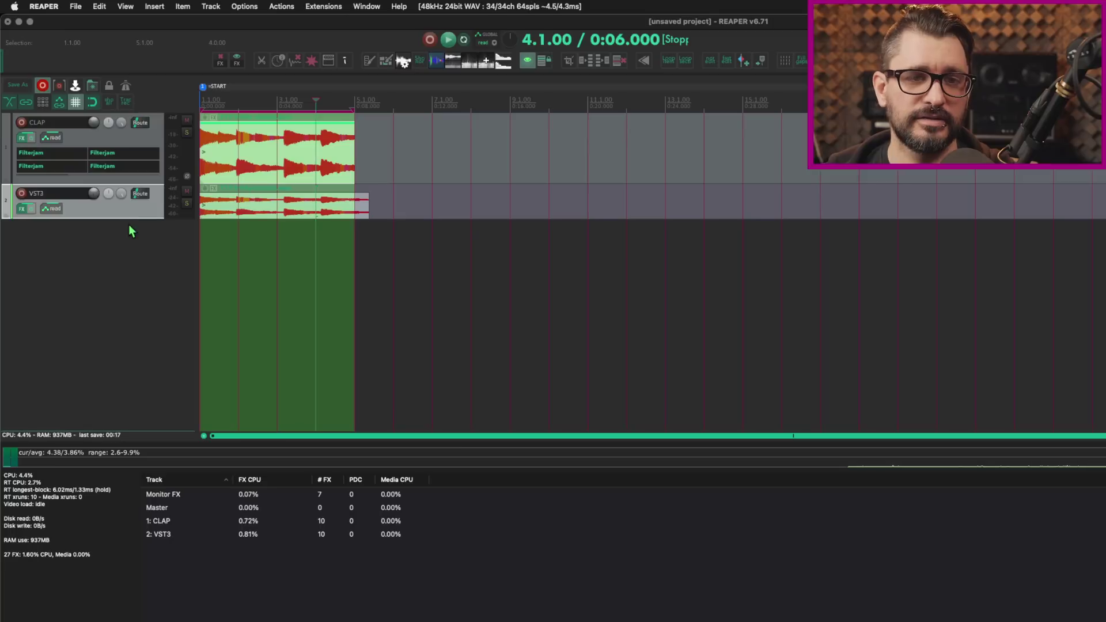
left_click_drag(128, 217, 134, 308)
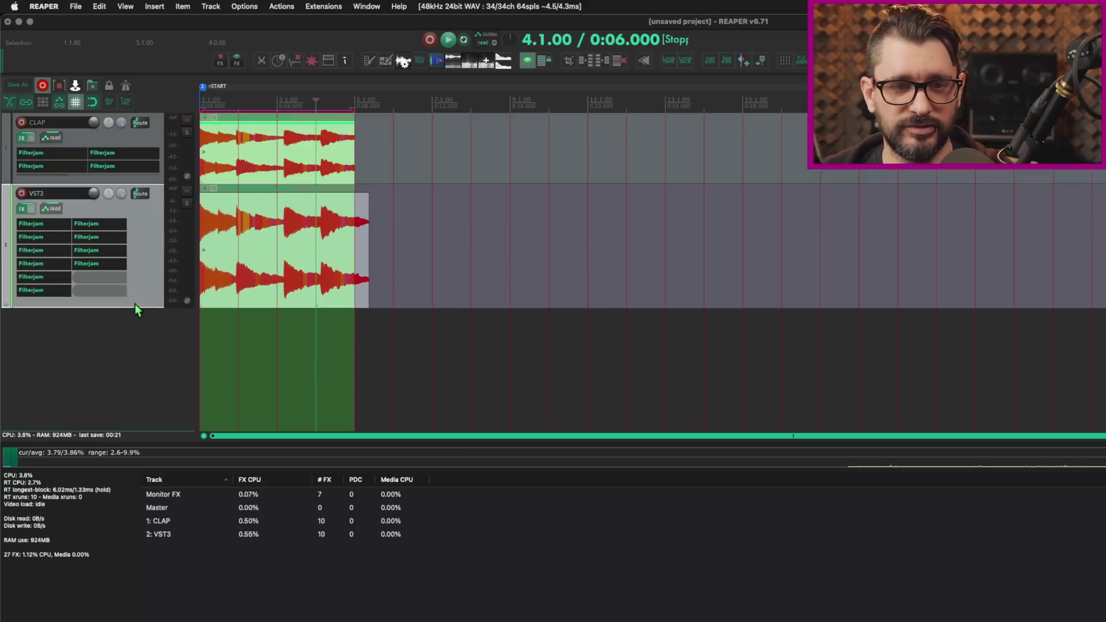
left_click(75, 7)
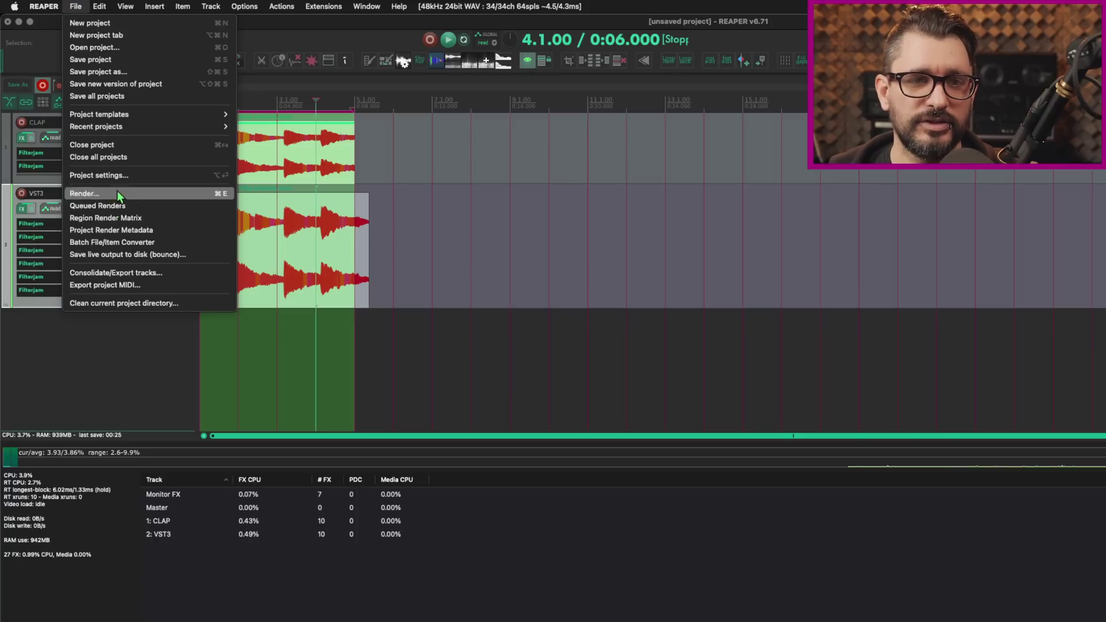
left_click(104, 175)
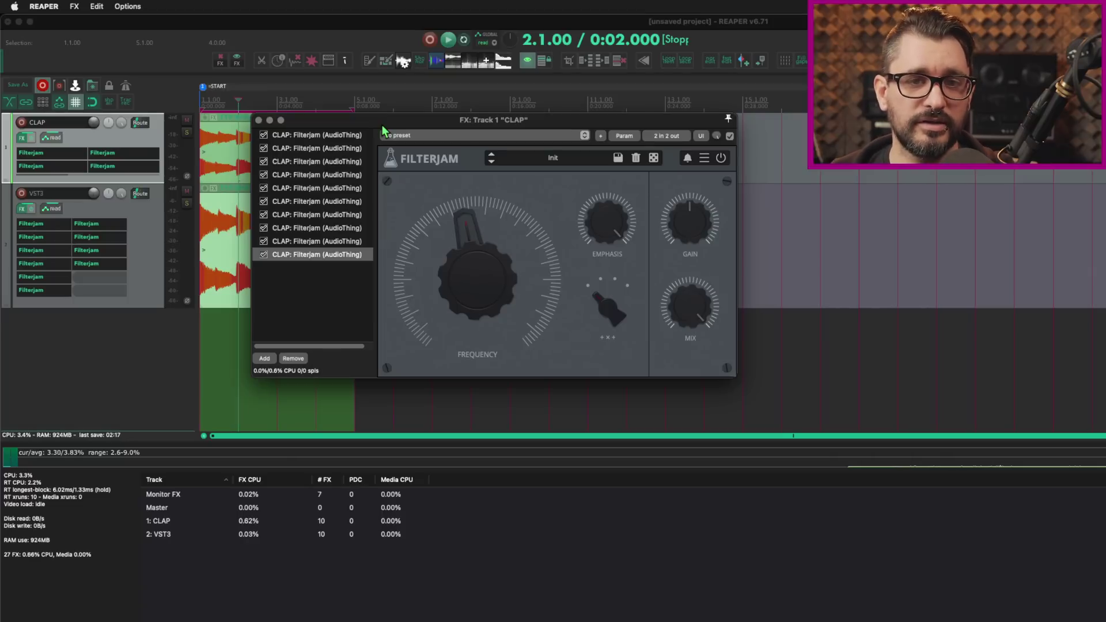
Select all ten Filterjam instances in the CLAP track's FX chain list.
left_click(353, 138, "shift")
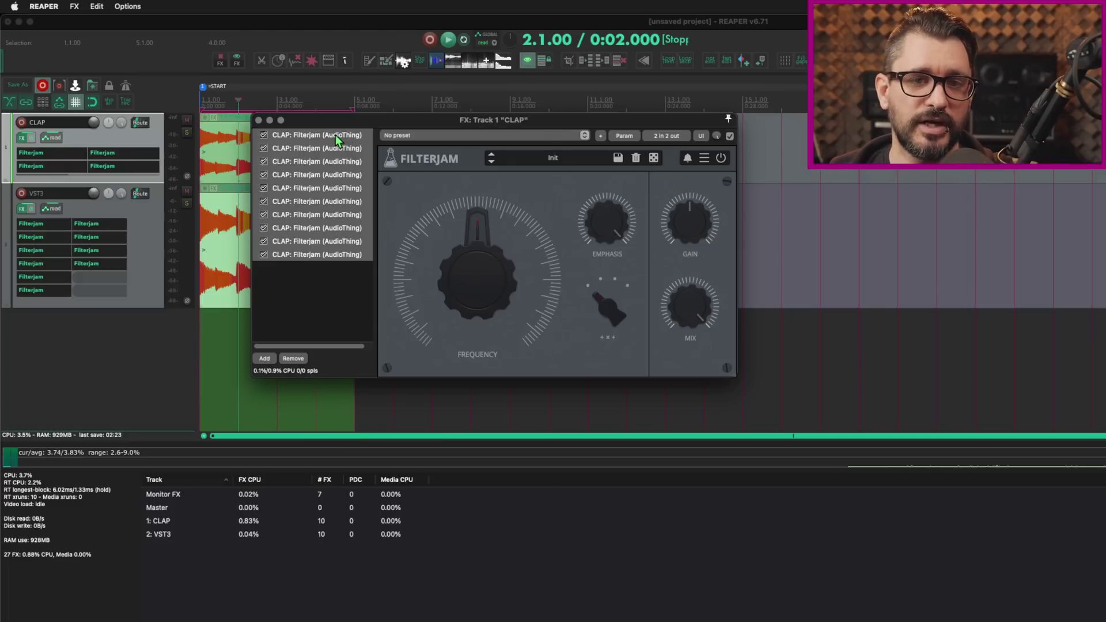
Enable 'Auto-bypass plug-in on silence' for the ten selected Filterjam instances.
right_click(338, 140)
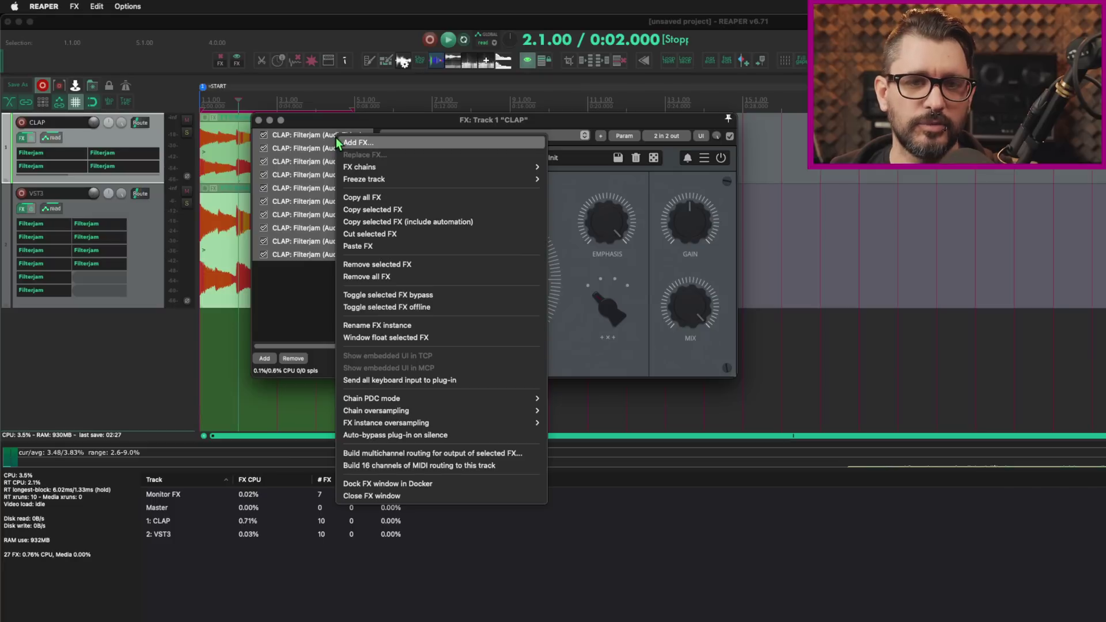
left_click(431, 438)
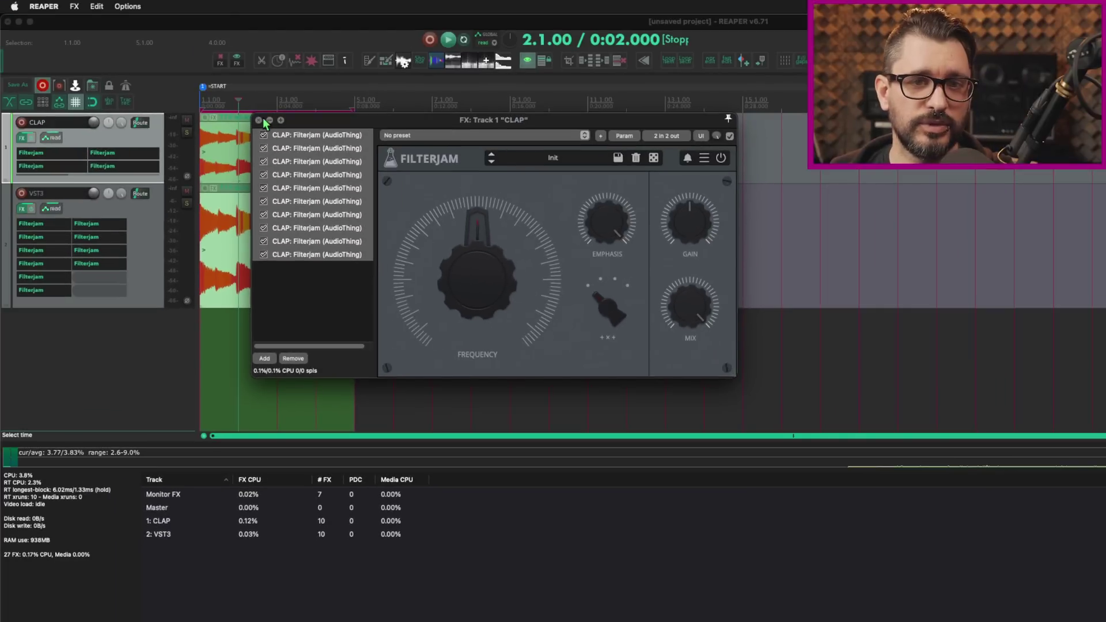
Close the FX chain and play the project from bar 15, then again from the start.
left_click(259, 120)
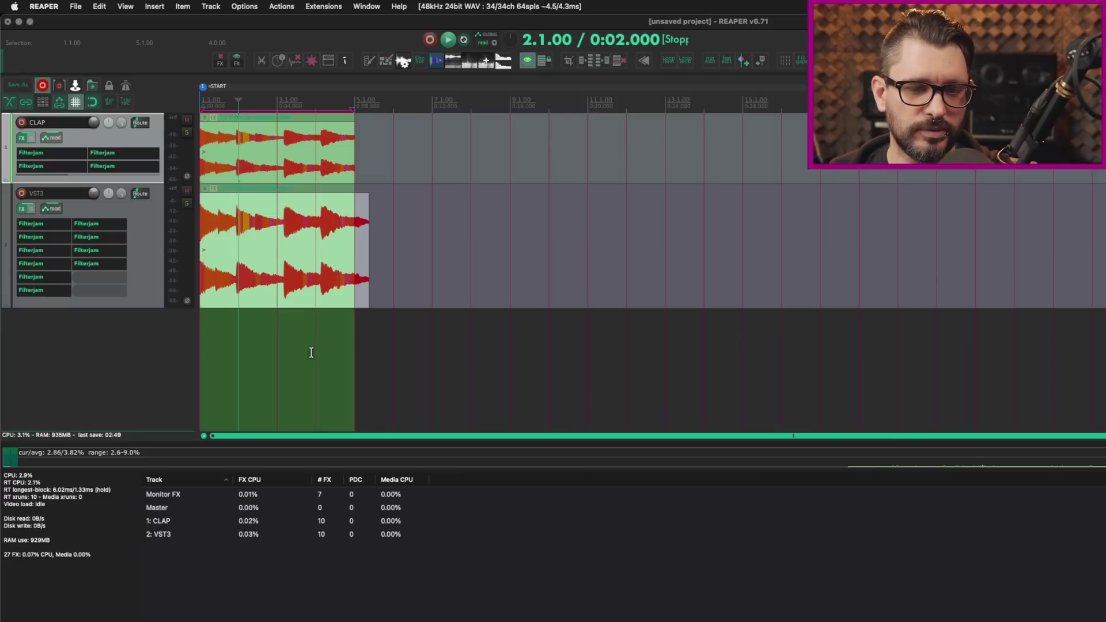
left_click(739, 166)
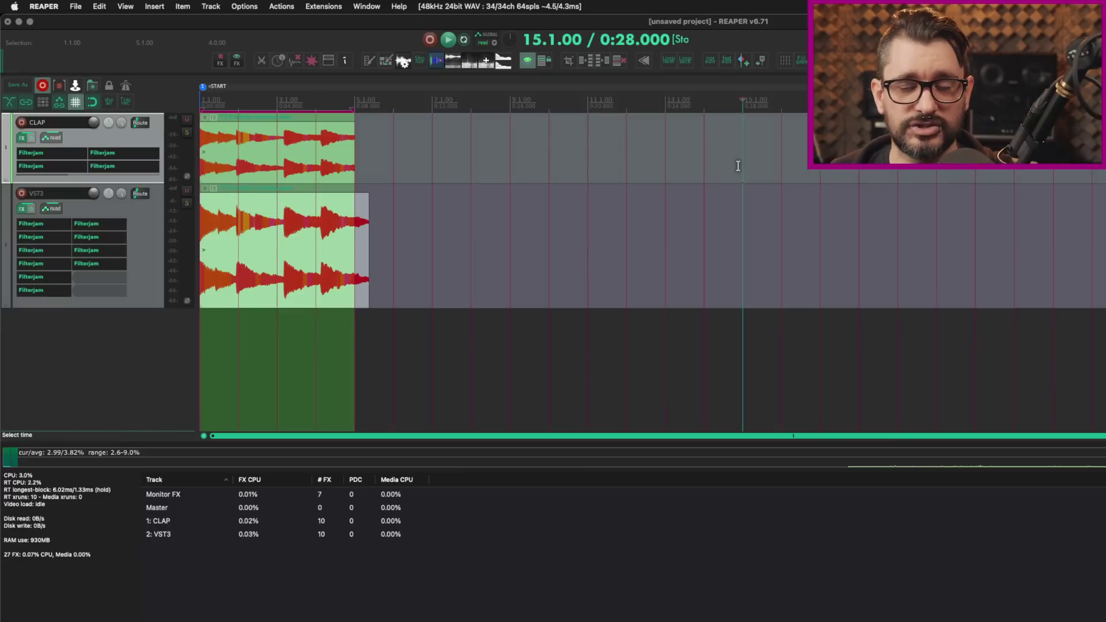
key("space")
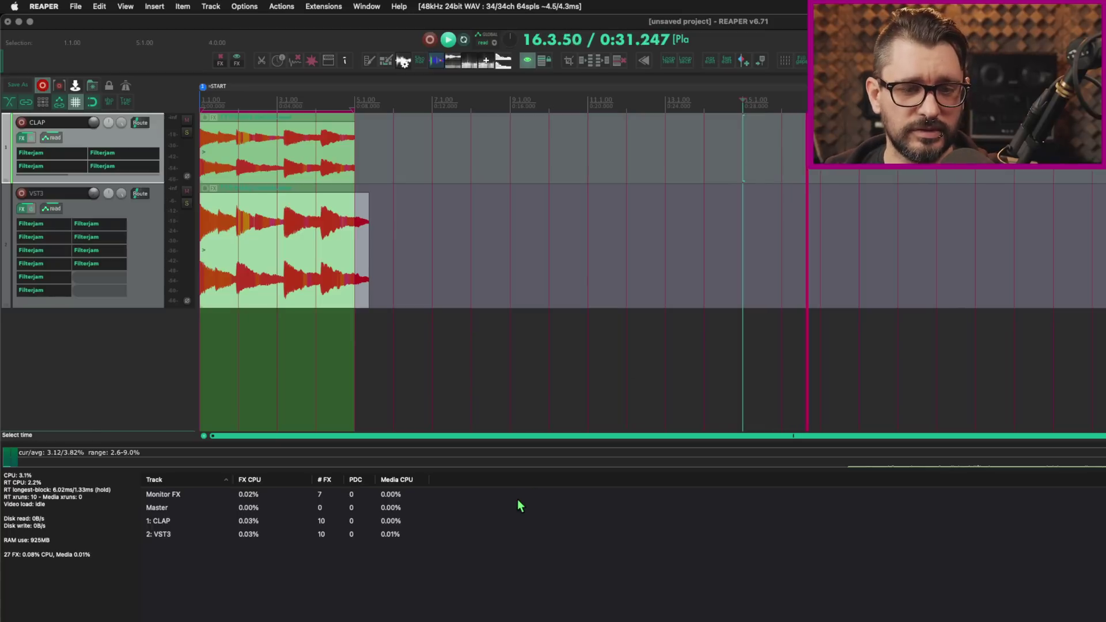
key("space")
key("Home")
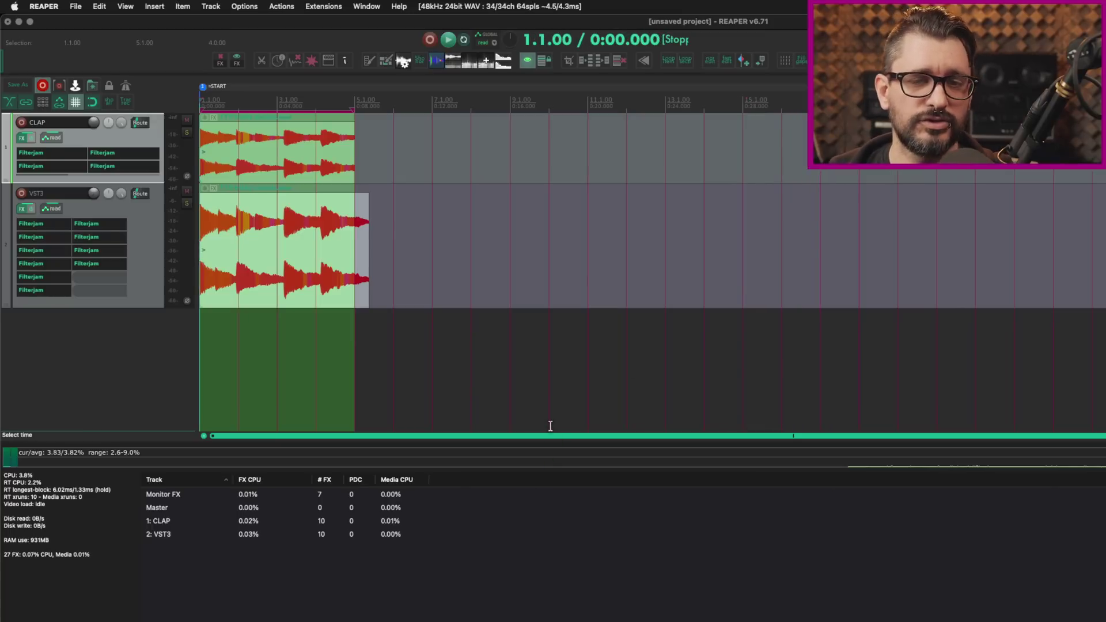
key("space")
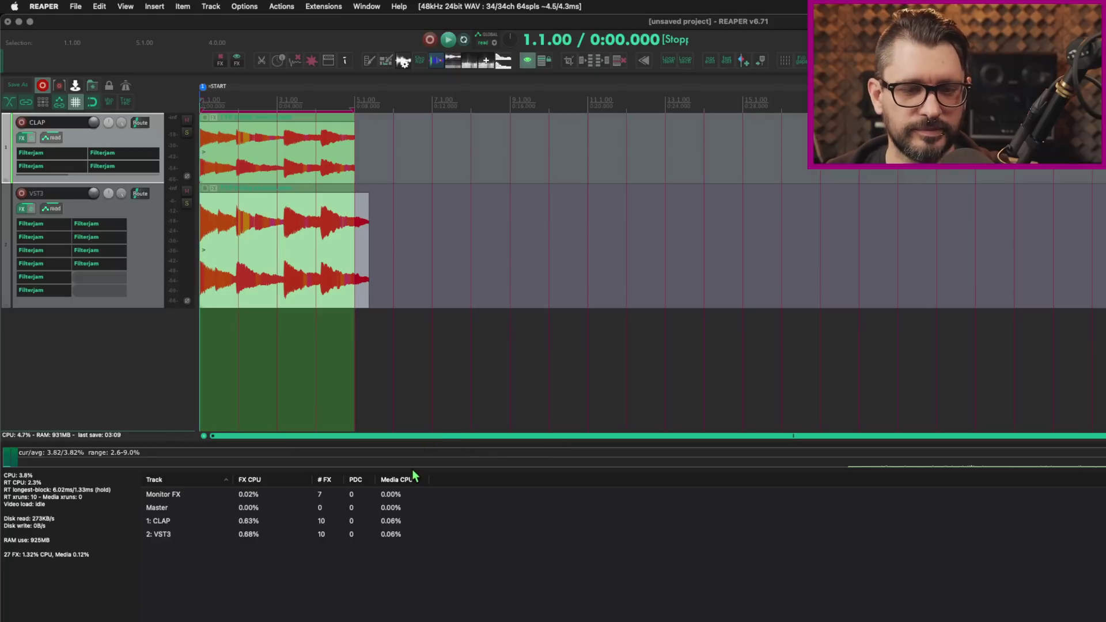
Reopen the CLAP track's FX chain, shift it right, and refocus the project window.
left_click(22, 138)
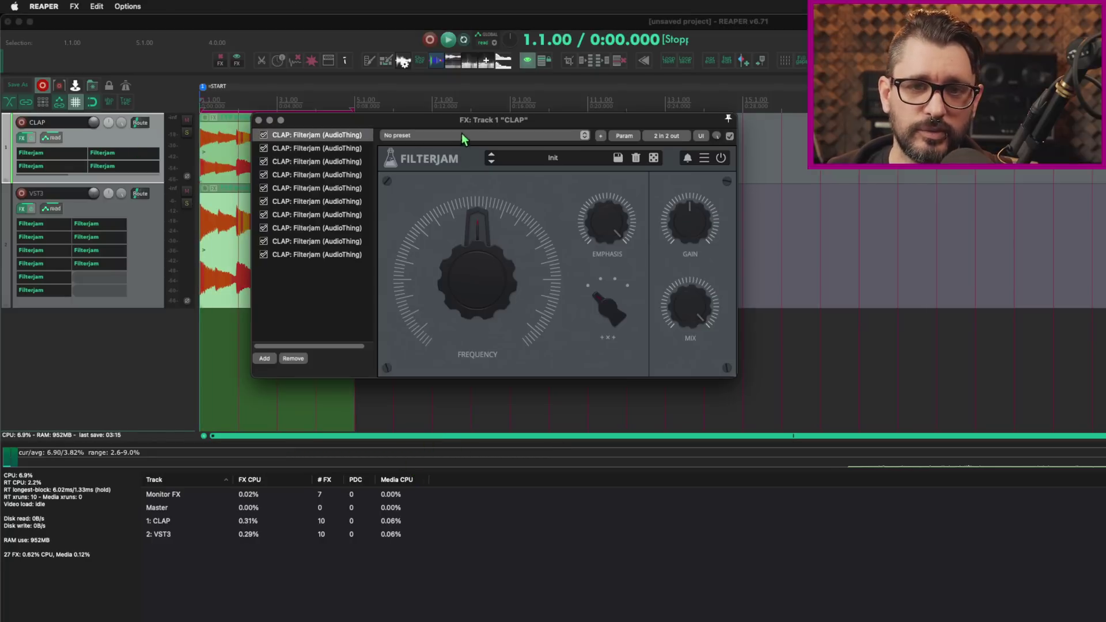
left_click_drag(460, 130, 512, 124)
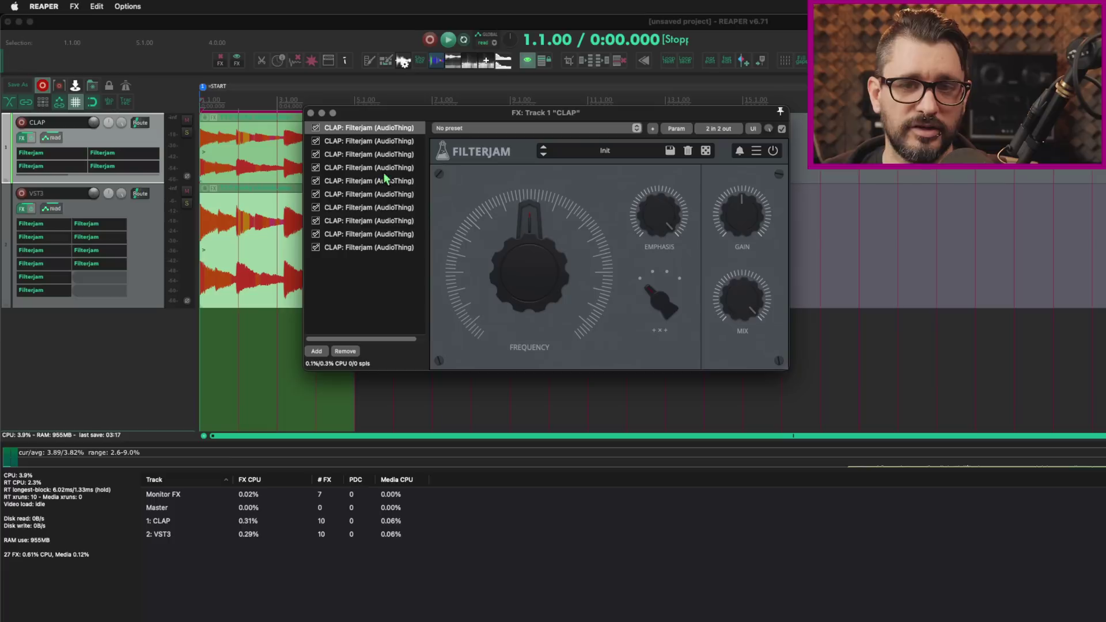
left_click(153, 139)
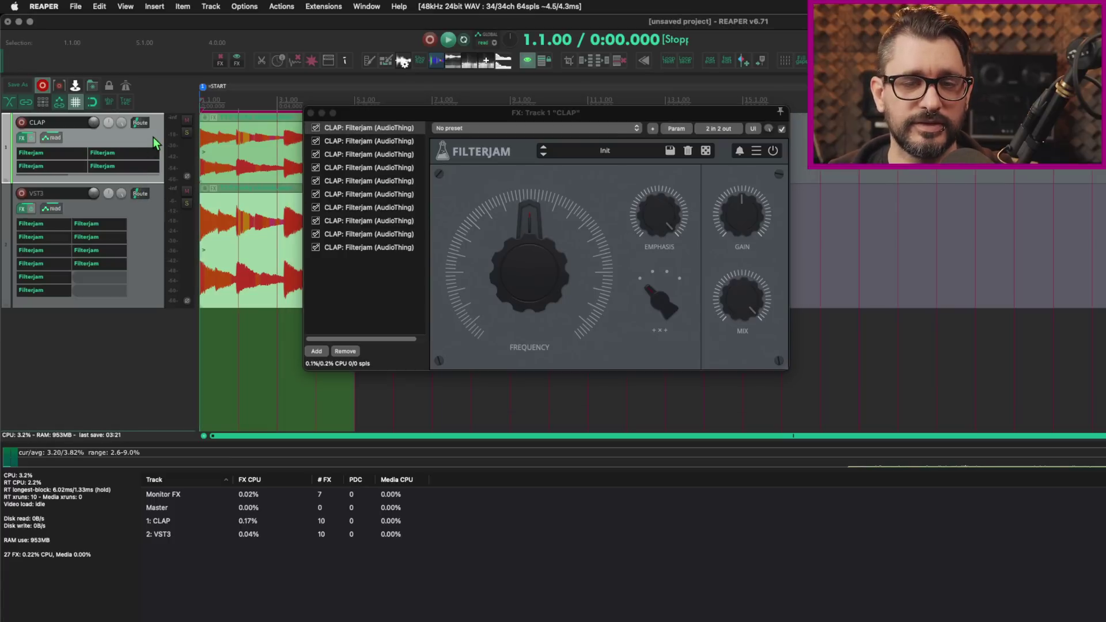
In Audio preferences, enable auto-bypass FX even when the FX configuration is open, and apply.
key("super+comma")
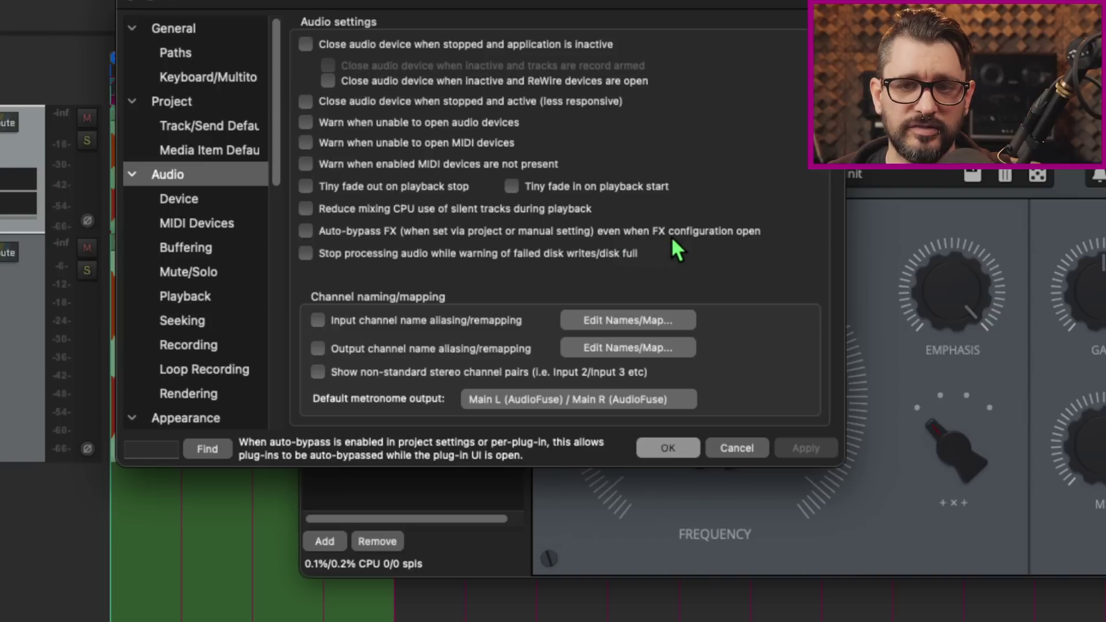
left_click(314, 232)
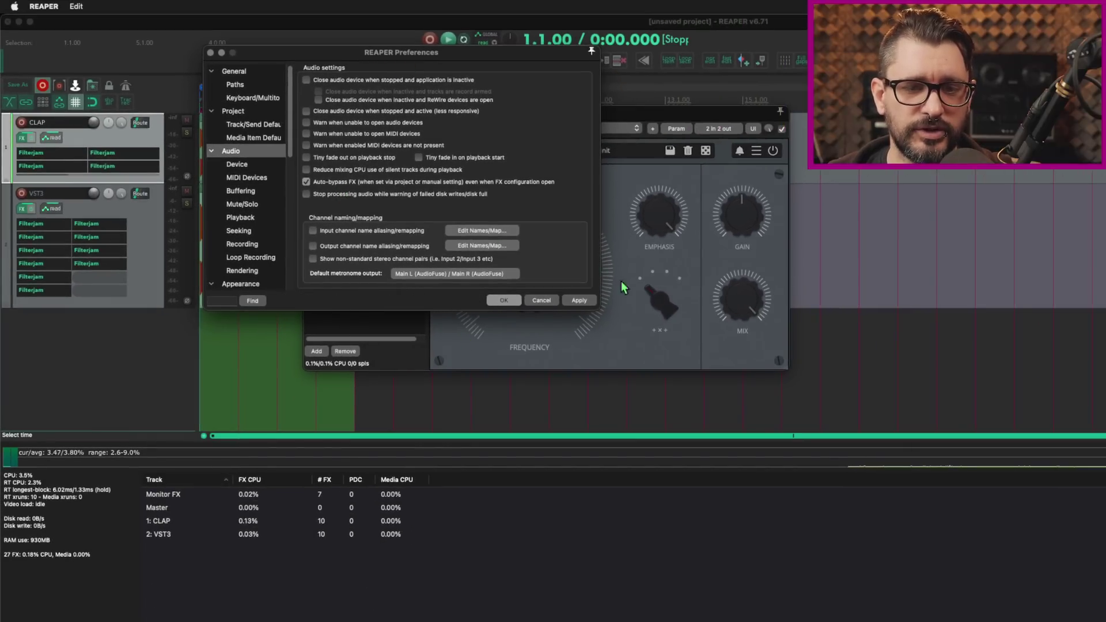
left_click_drag(375, 58, 342, 62)
left_click(545, 305)
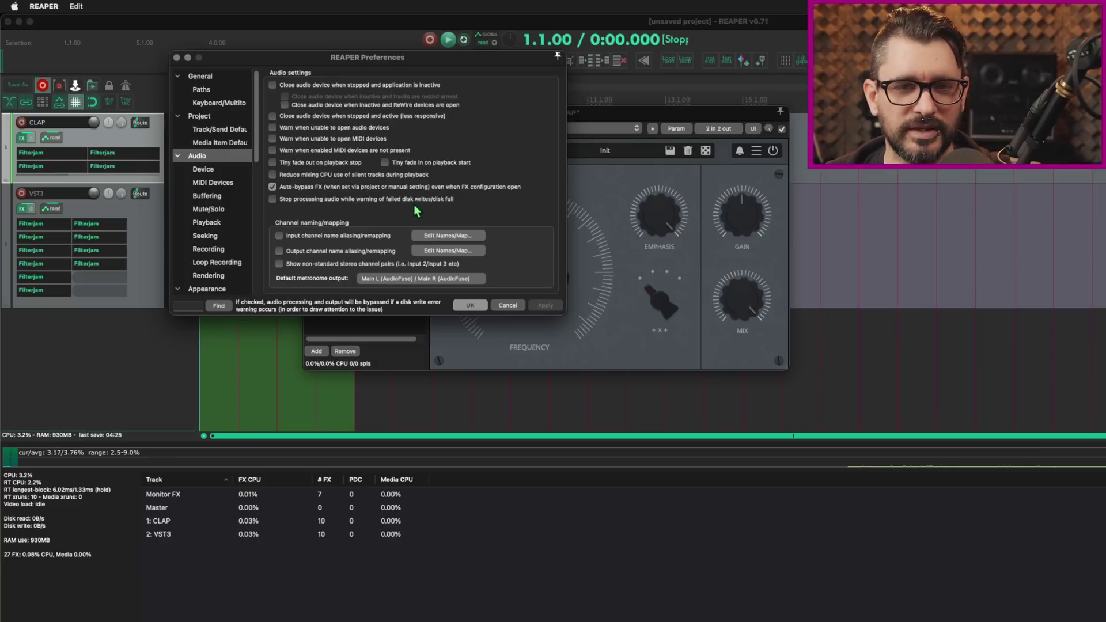
mouse_move(435, 186)
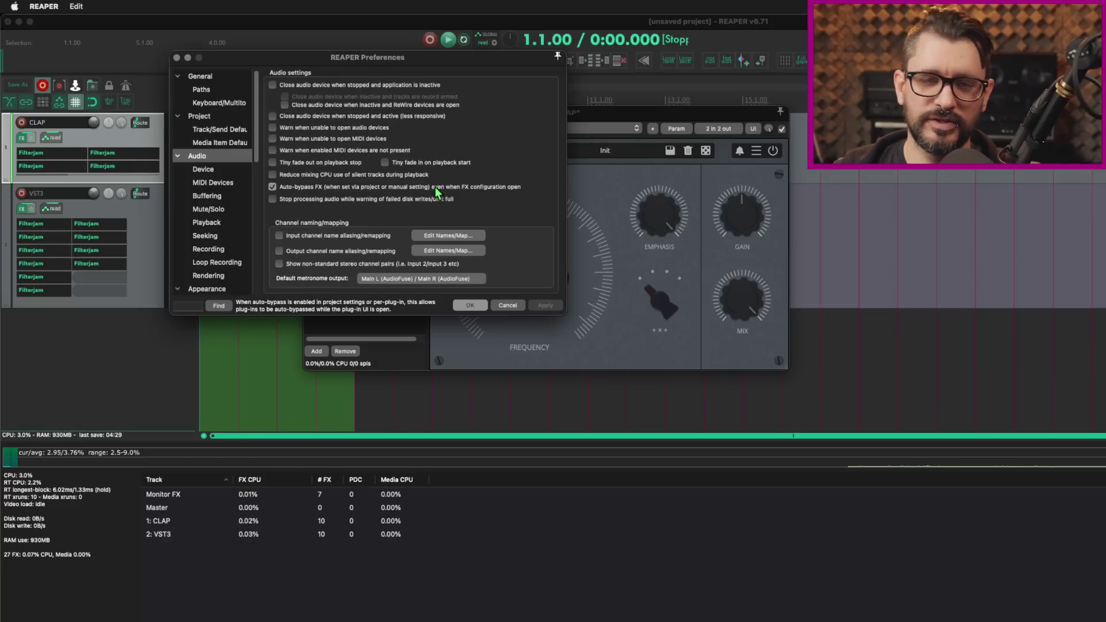
mouse_move(422, 212)
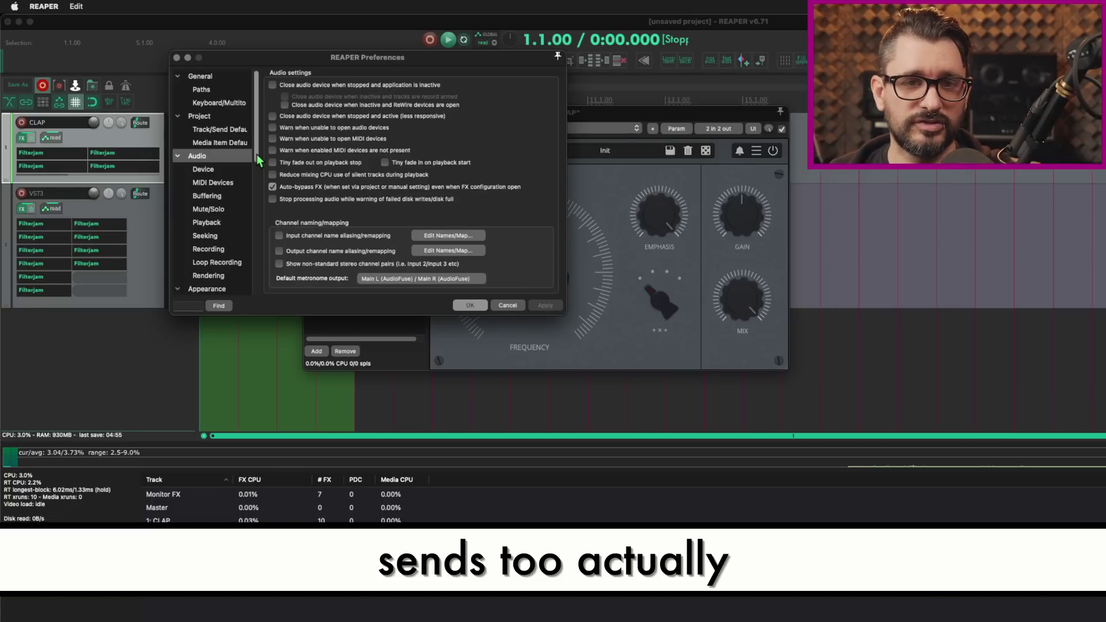
Scroll the Preferences list and show the Rendering page.
scroll(257, 160, "down", 3)
left_click(208, 212)
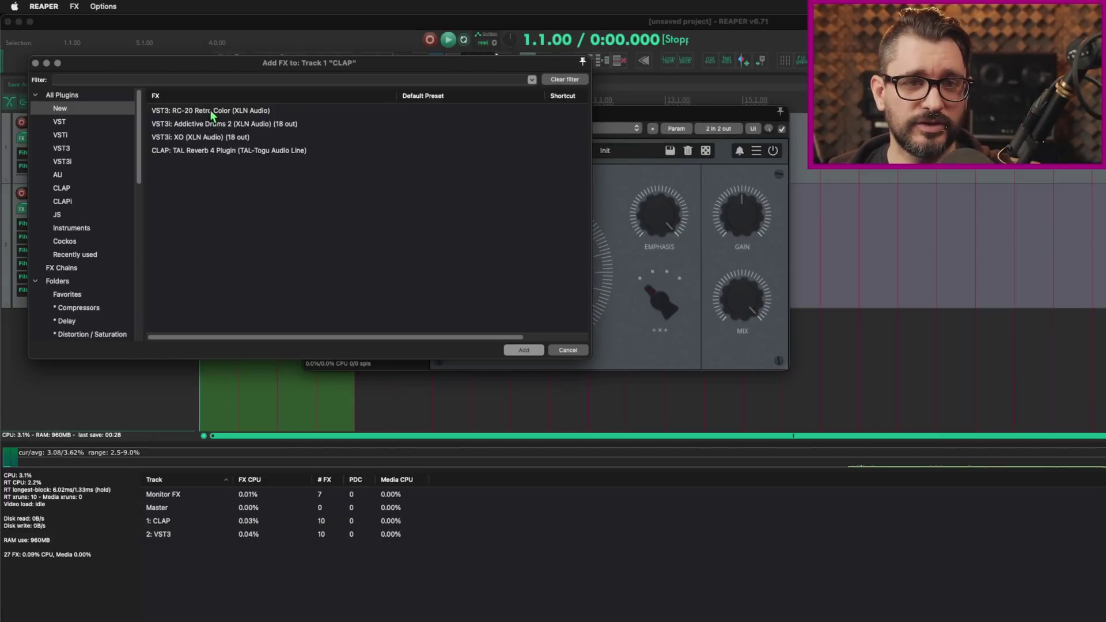
Select RC-20 Retro Color and make new instances auto-bypass on silence.
left_click(211, 114)
right_click(211, 114)
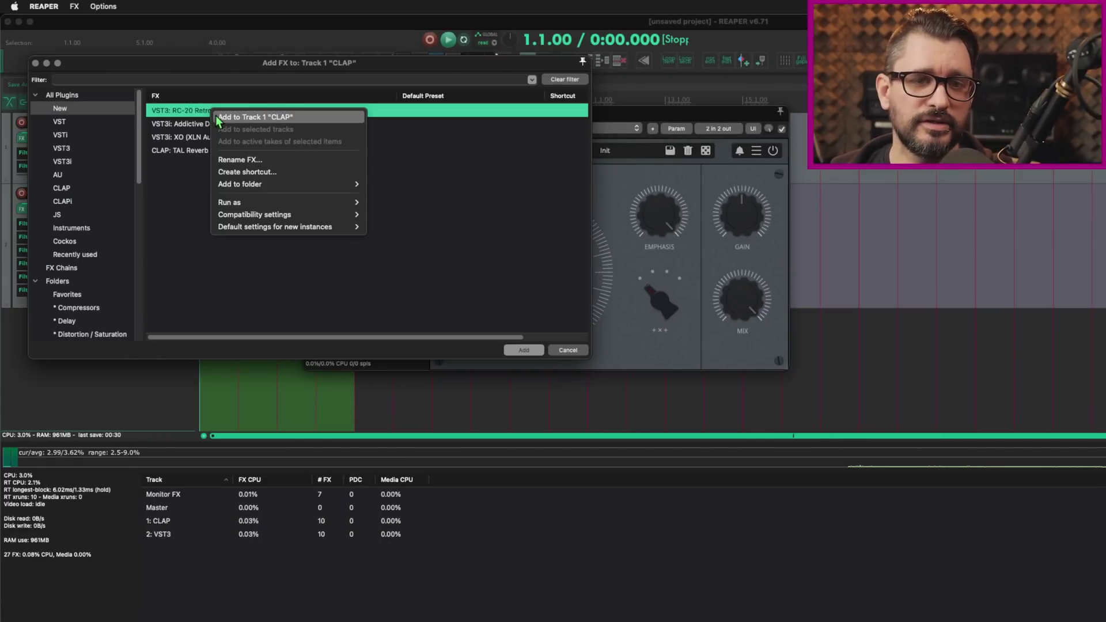
mouse_move(249, 234)
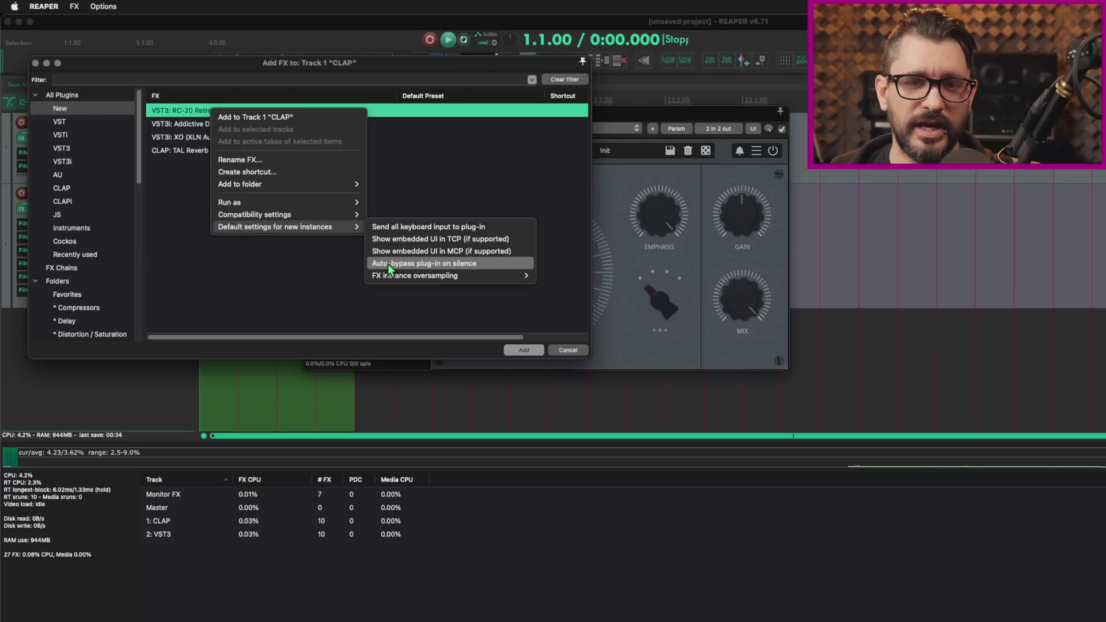
left_click(441, 265)
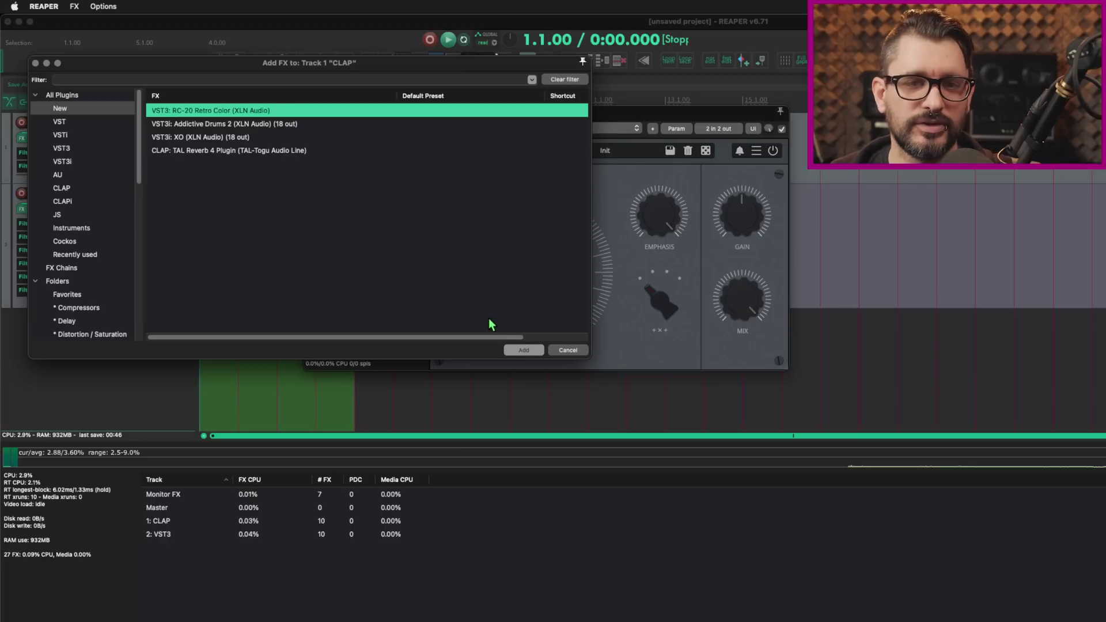
Add RC-20 Retro Color to the CLAP track and start playback from bar 2.
left_click(523, 350)
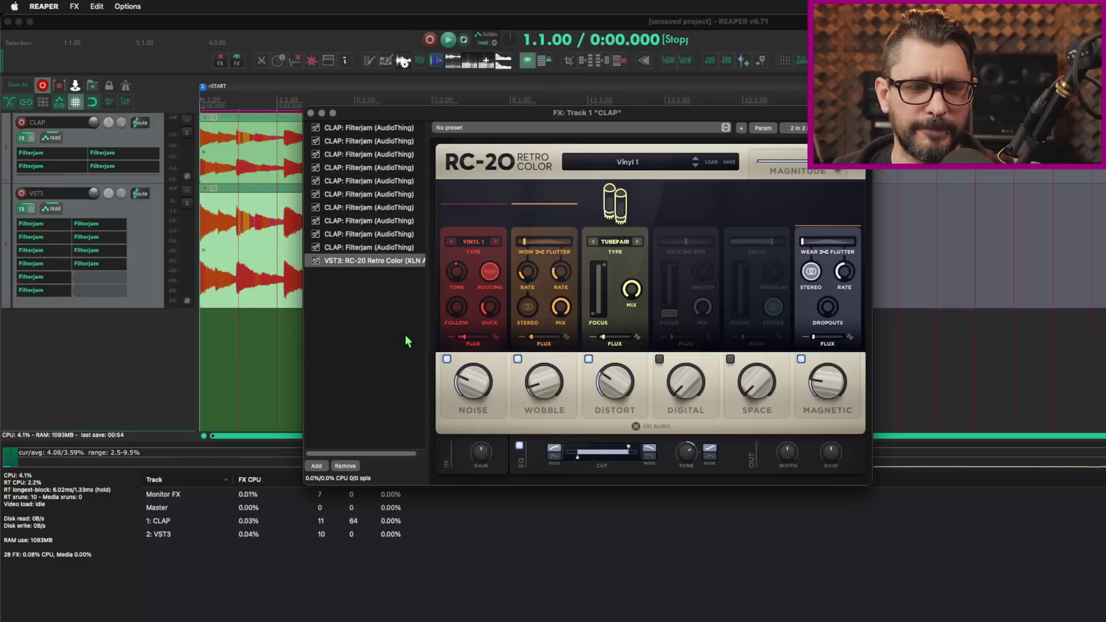
left_click(252, 148)
left_click(251, 149)
key("space")
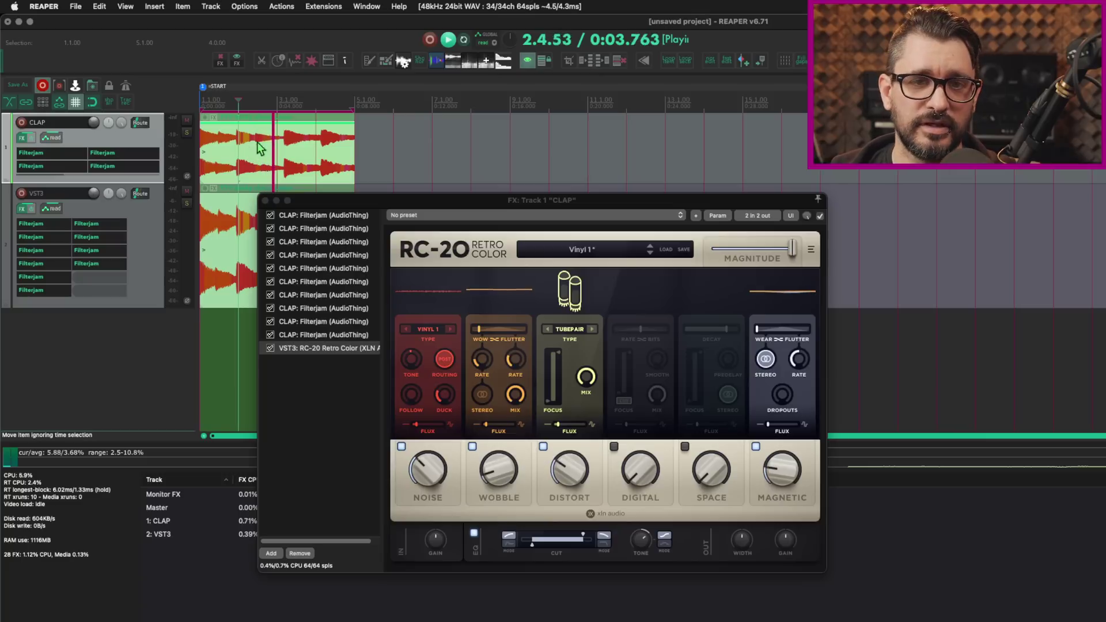
Raise the RC-20 Noise amount to 57%, jump to bar 9, then stop playback.
left_click_drag(425, 473, 427, 472)
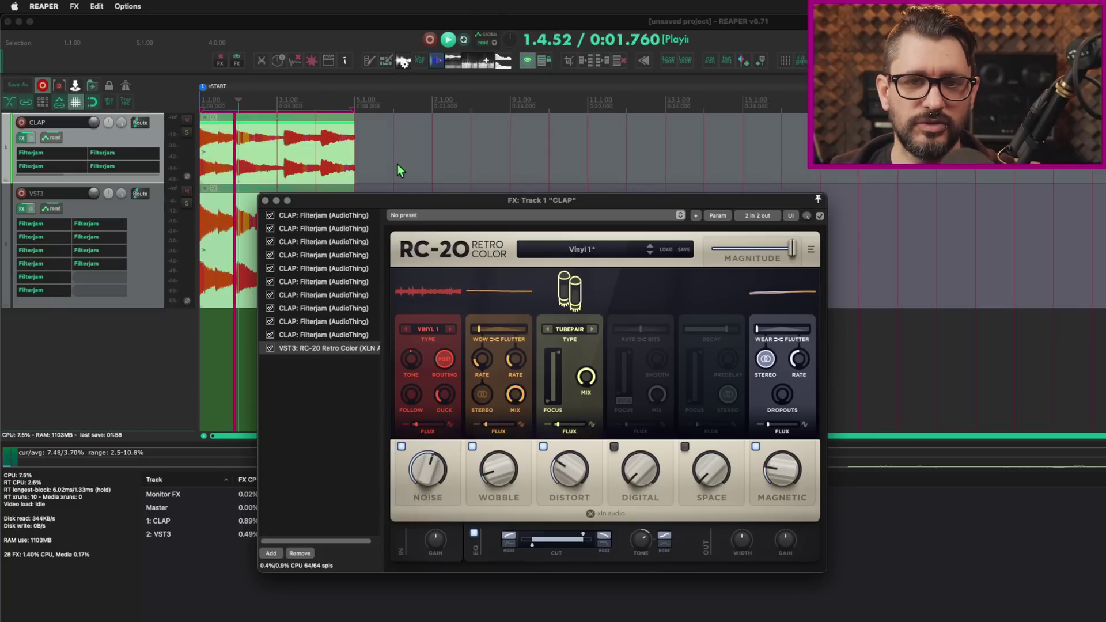
left_click(512, 105)
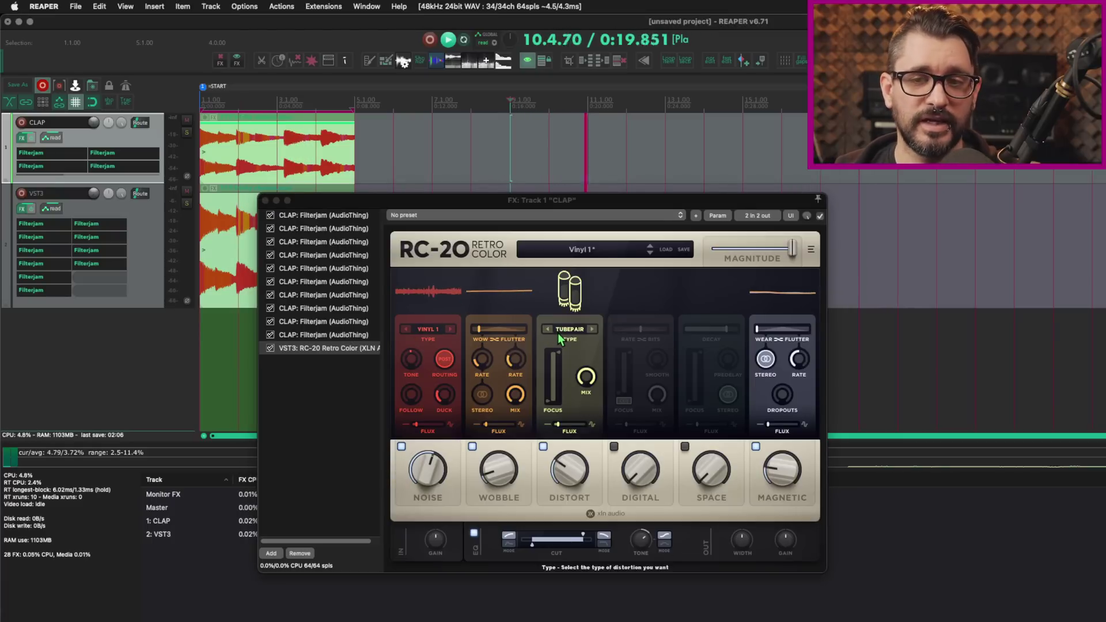
key("space")
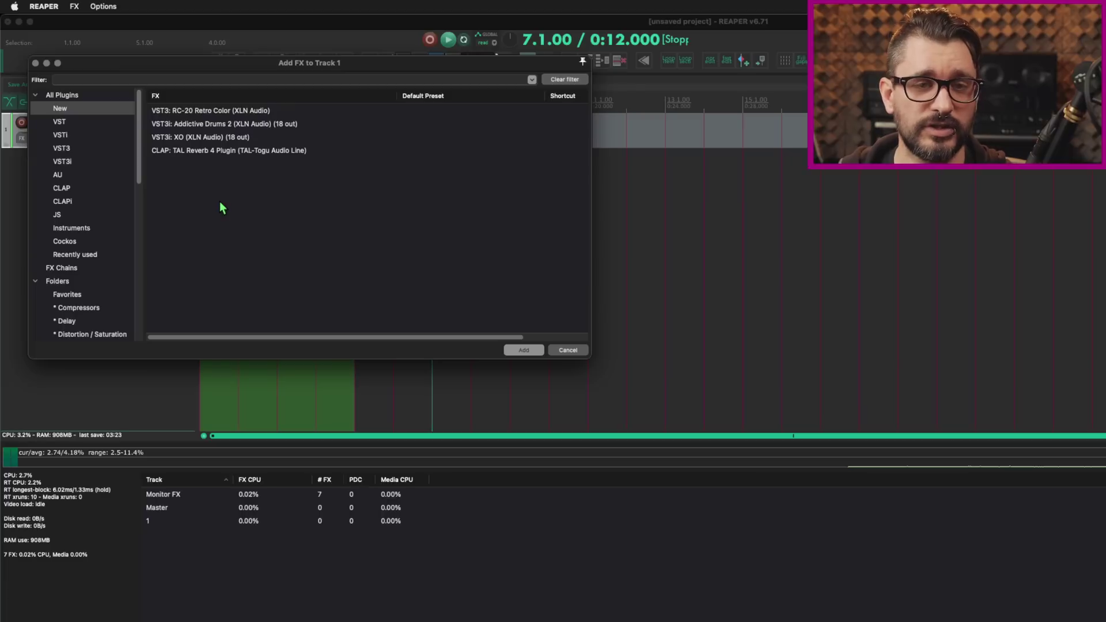
Set duplicate plug-ins of different types to Show all duplicates in the FX browser.
right_click(85, 95)
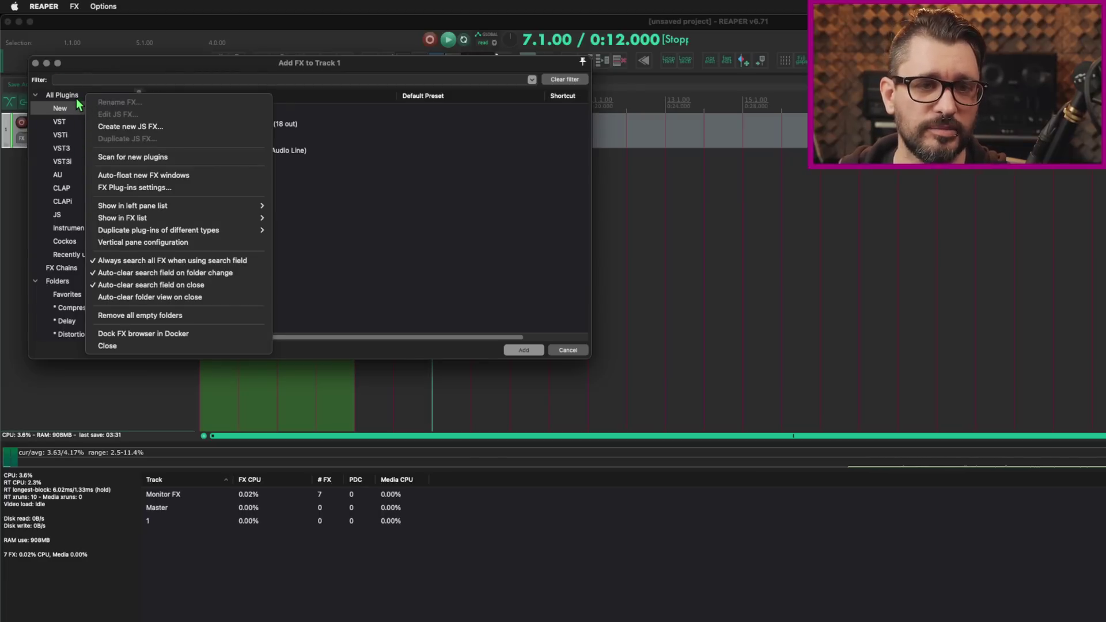
left_click(103, 7)
left_click(102, 7)
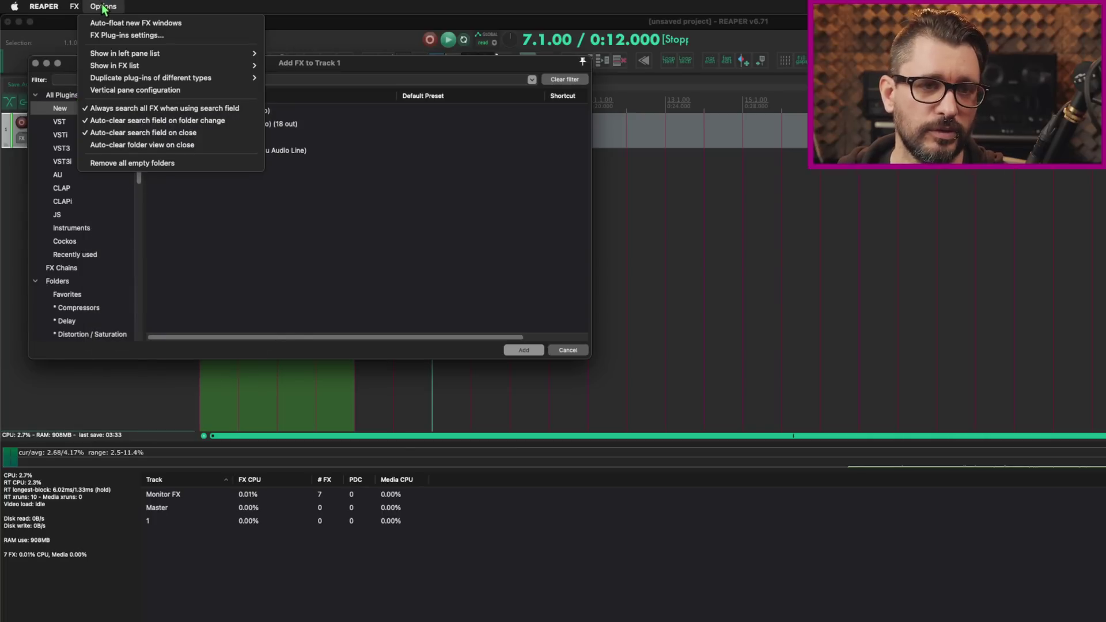
mouse_move(121, 79)
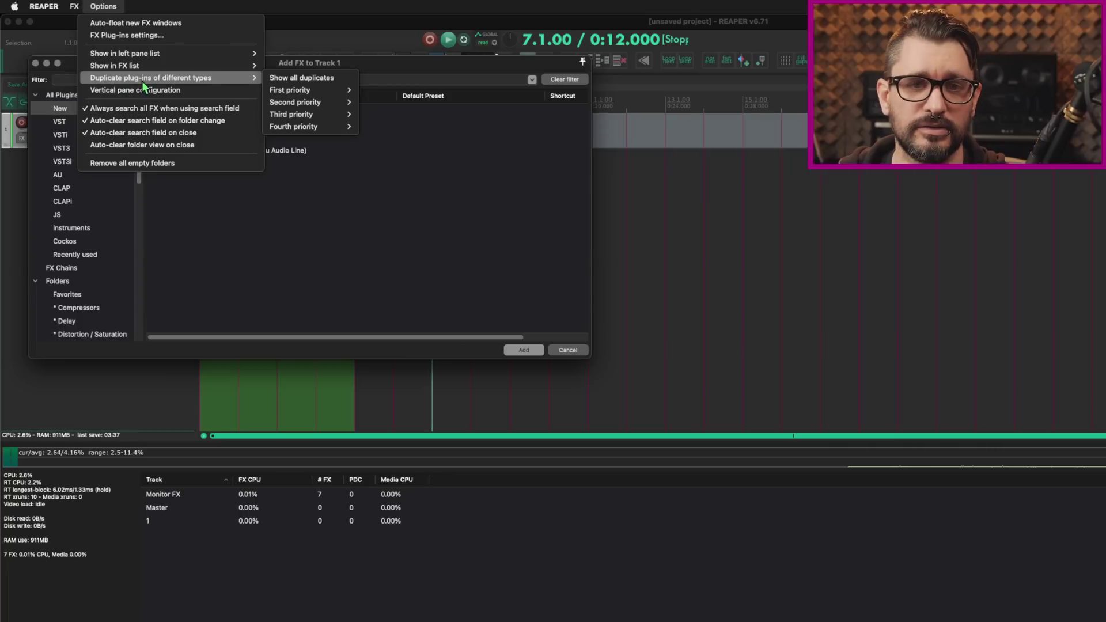
left_click(314, 79)
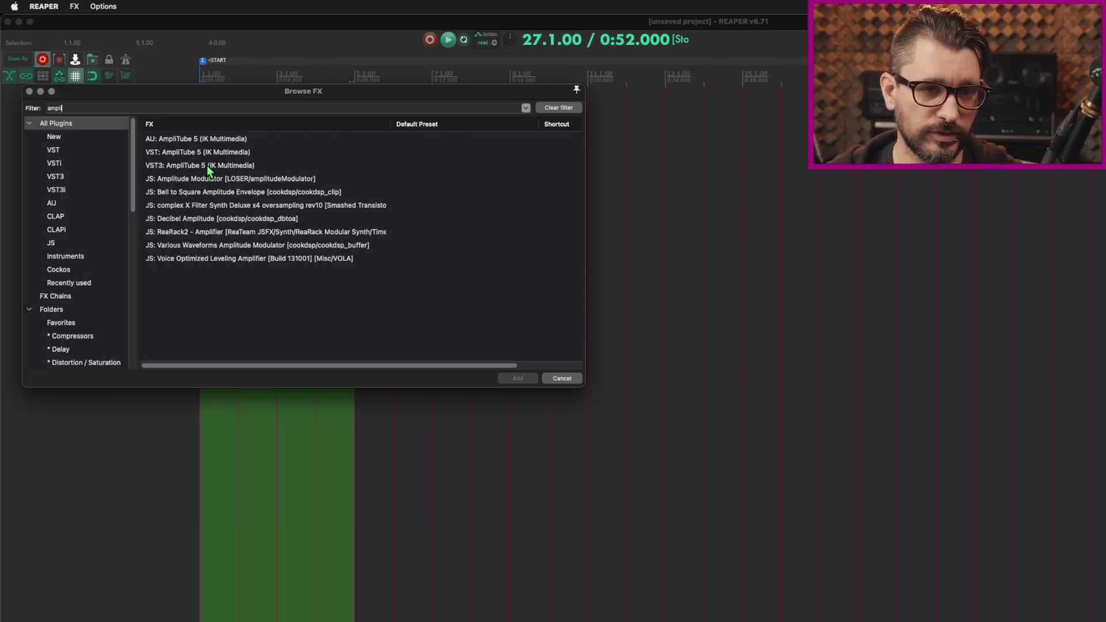
Set the first-priority duplicate plug-in format to CLAP.
left_click(103, 7)
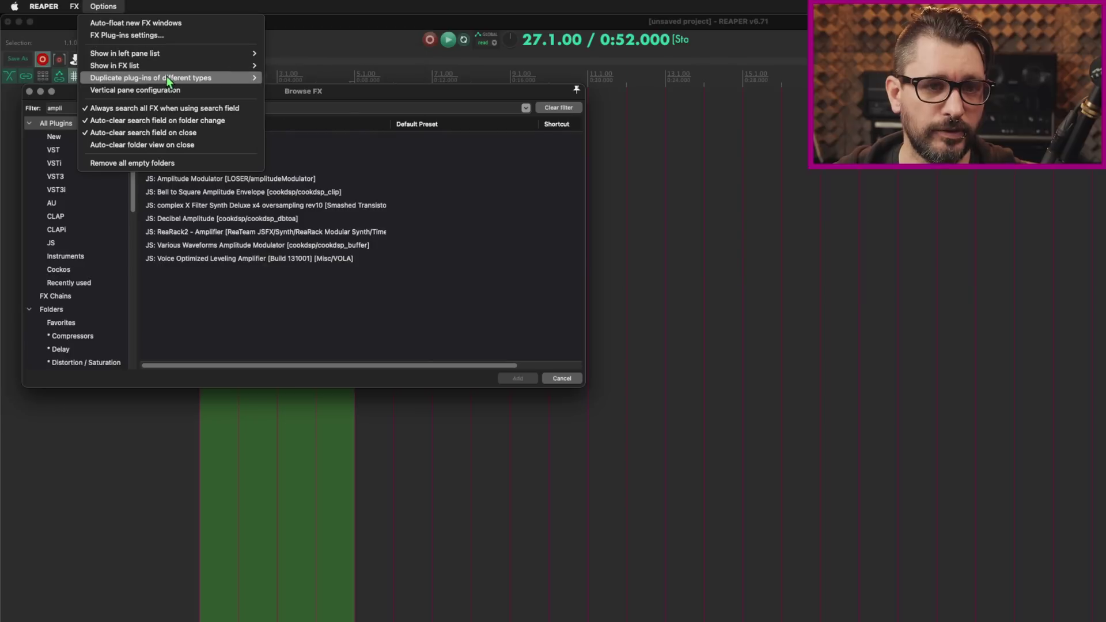
mouse_move(188, 82)
mouse_move(311, 89)
left_click(381, 91)
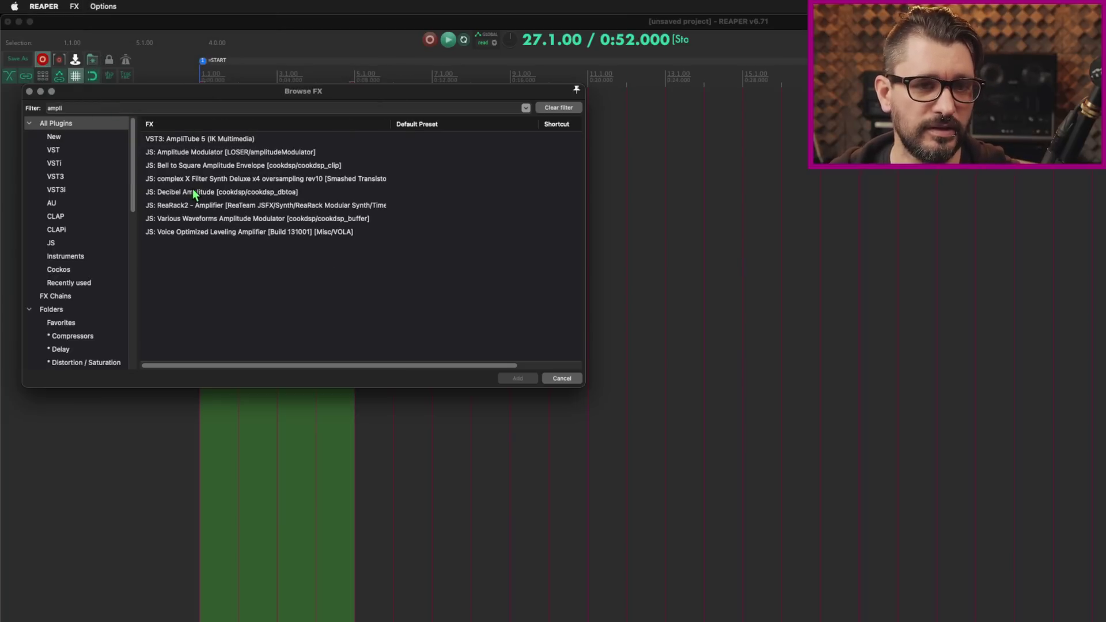
left_click(103, 6)
mouse_move(173, 78)
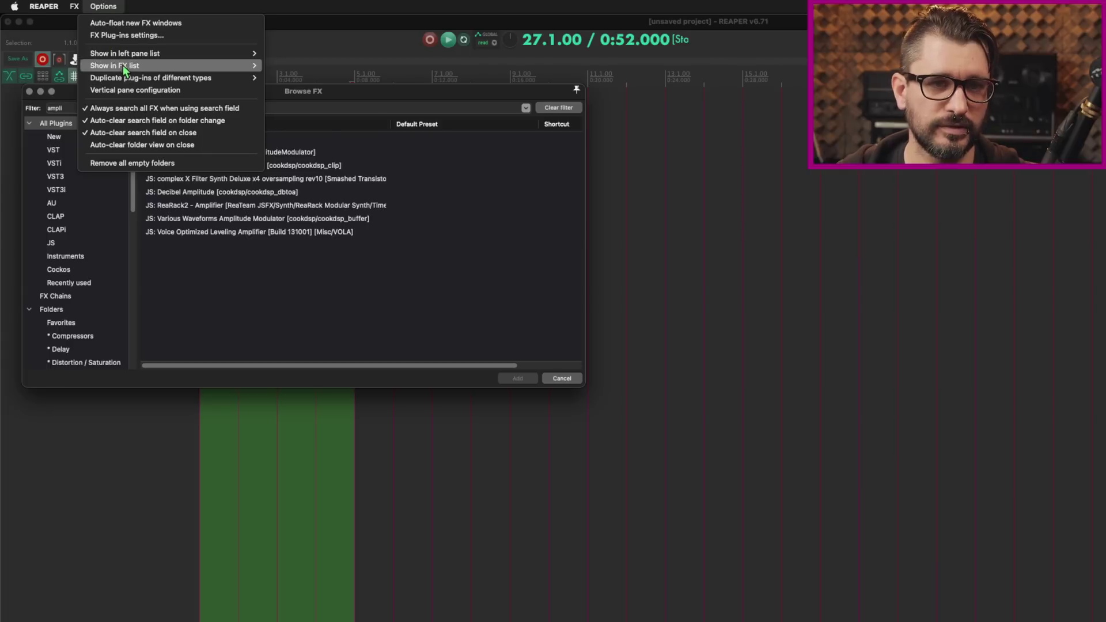
mouse_move(338, 92)
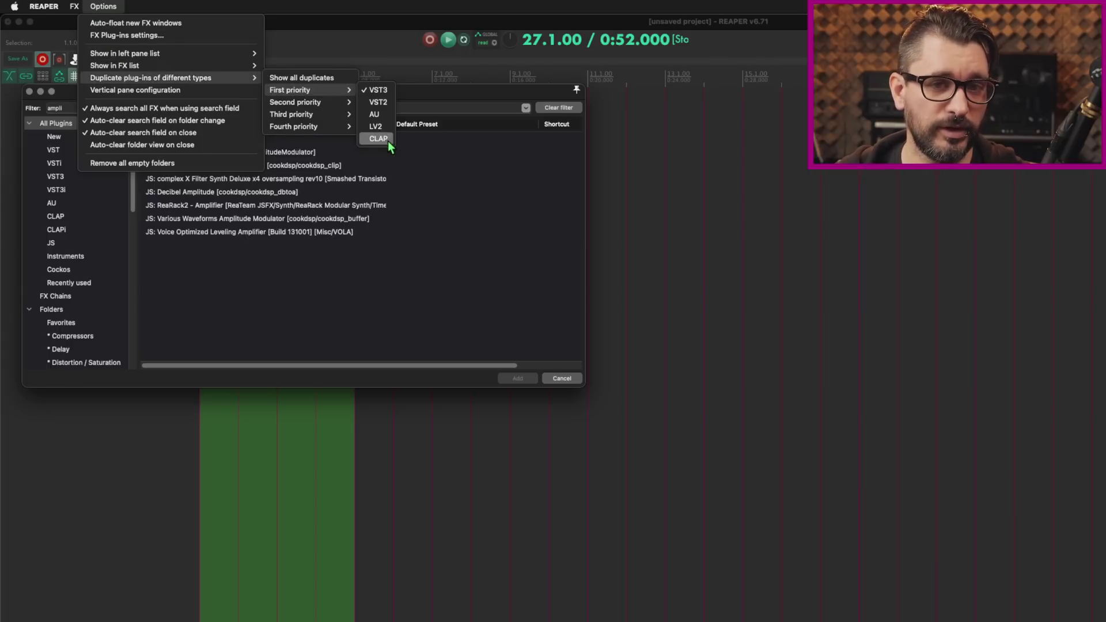
left_click(378, 139)
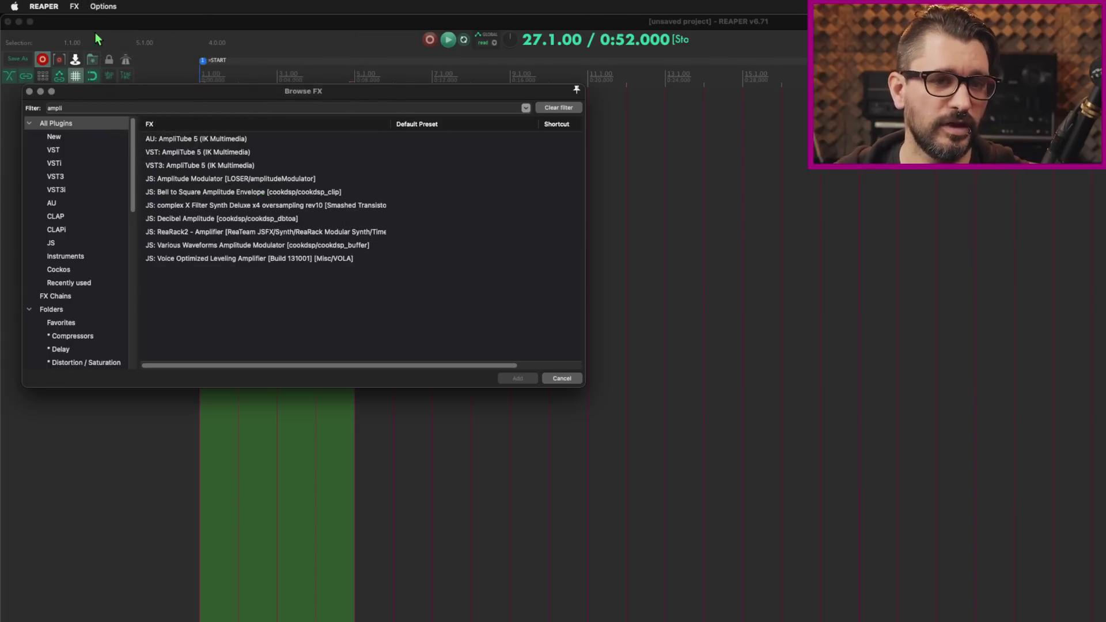
Set the second-priority duplicate plug-in format to VST3.
left_click(97, 7)
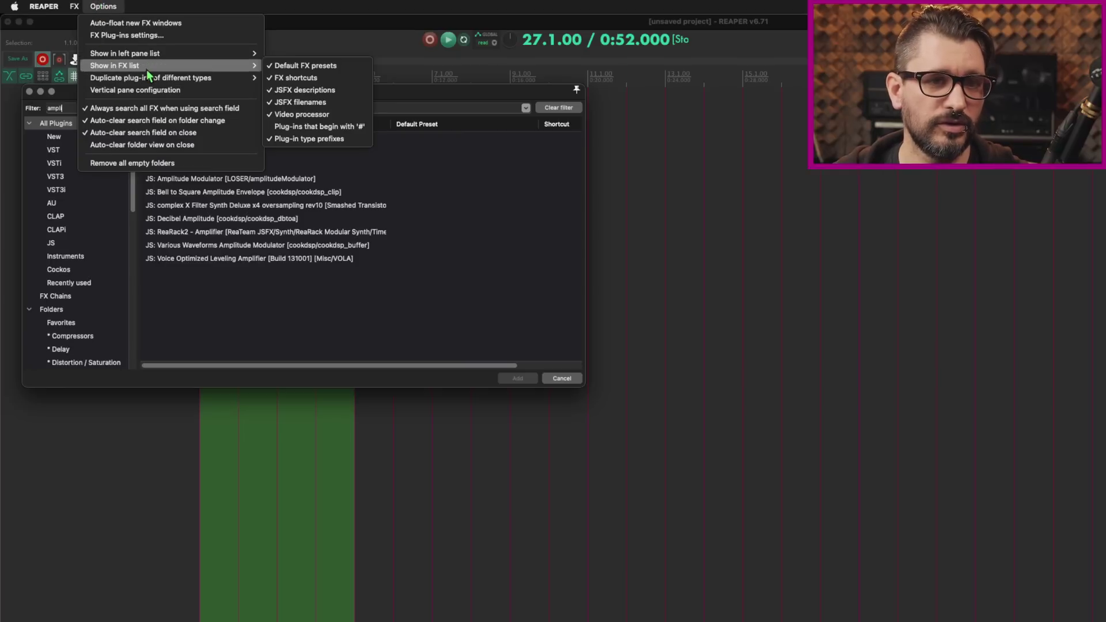
mouse_move(149, 81)
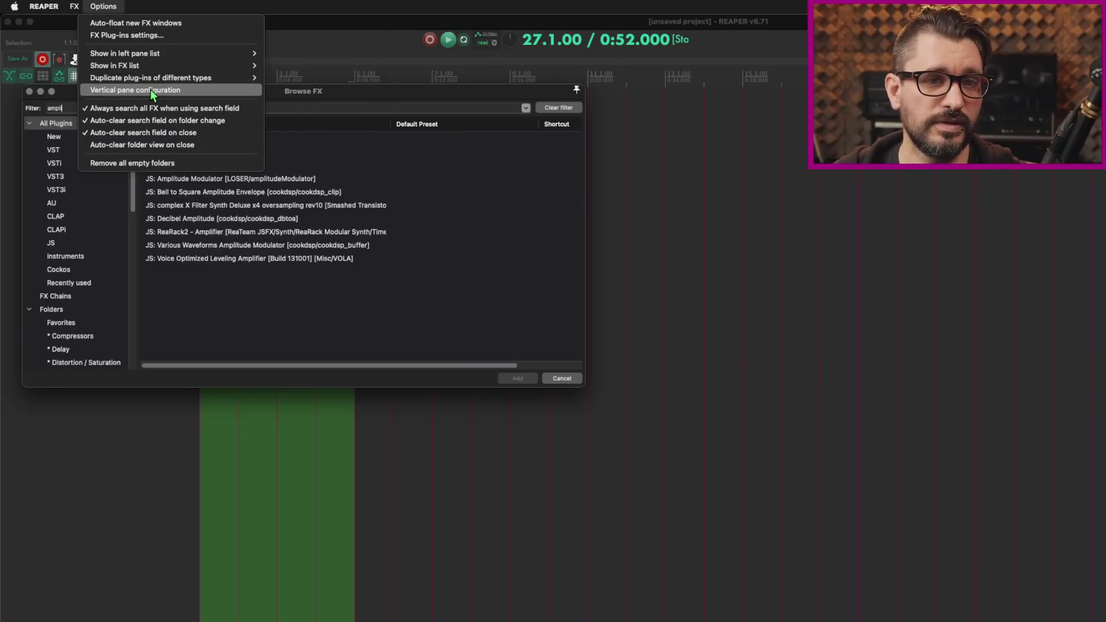
mouse_move(307, 100)
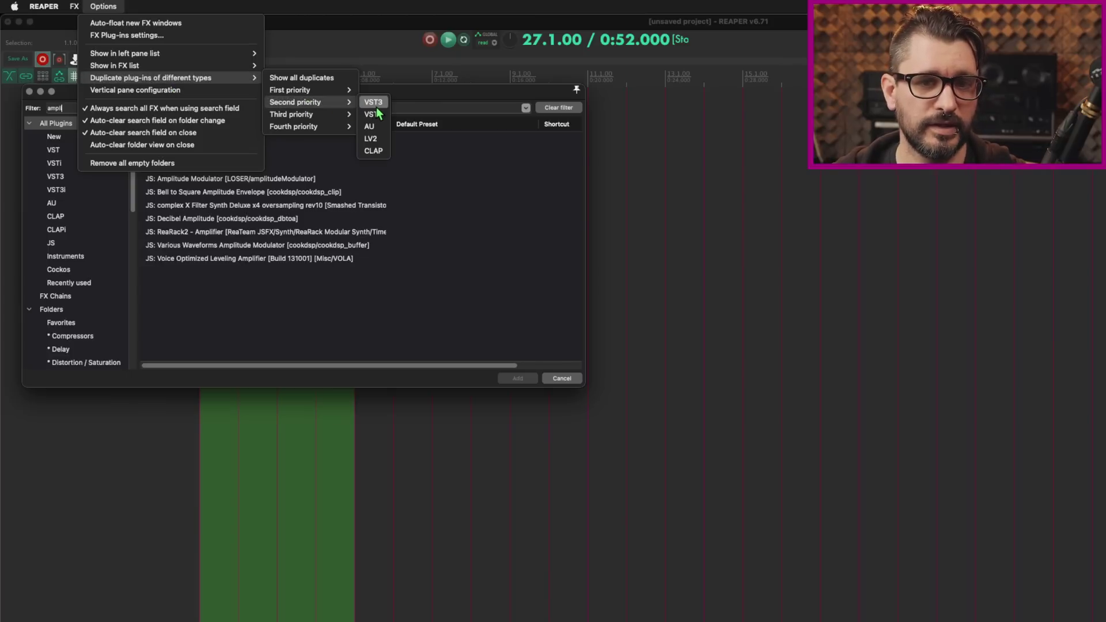
left_click(378, 127)
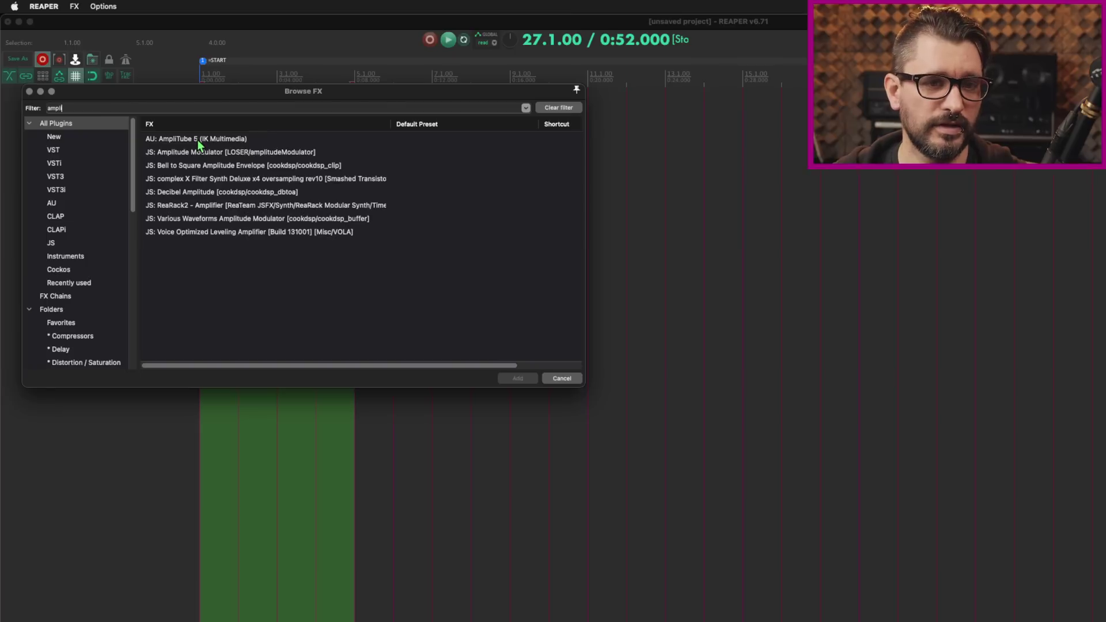
left_click(103, 7)
mouse_move(285, 94)
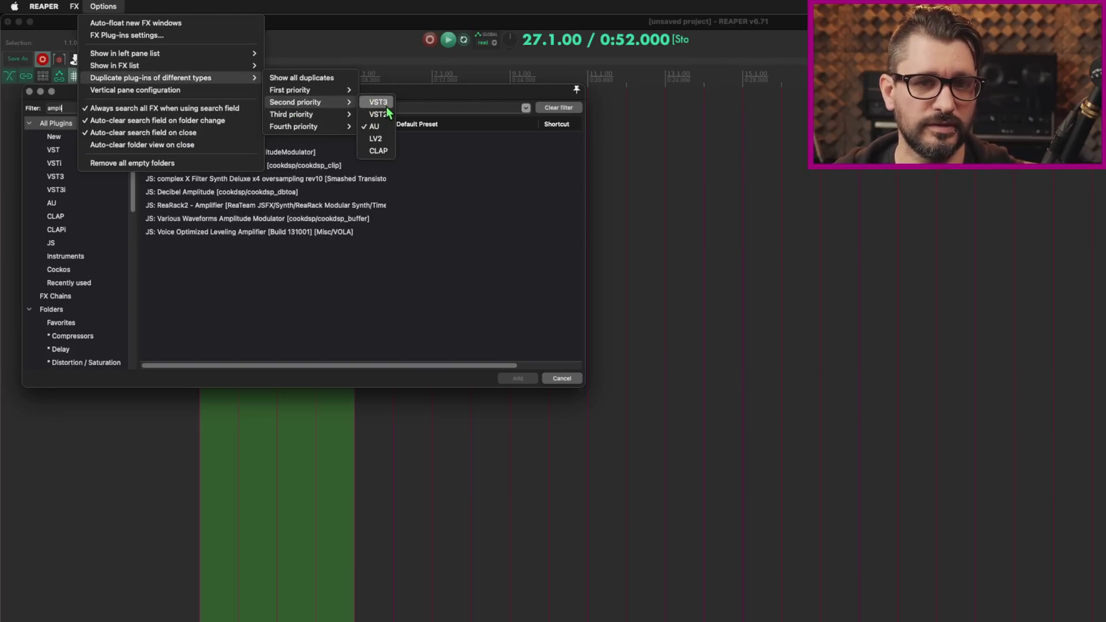
left_click(386, 106)
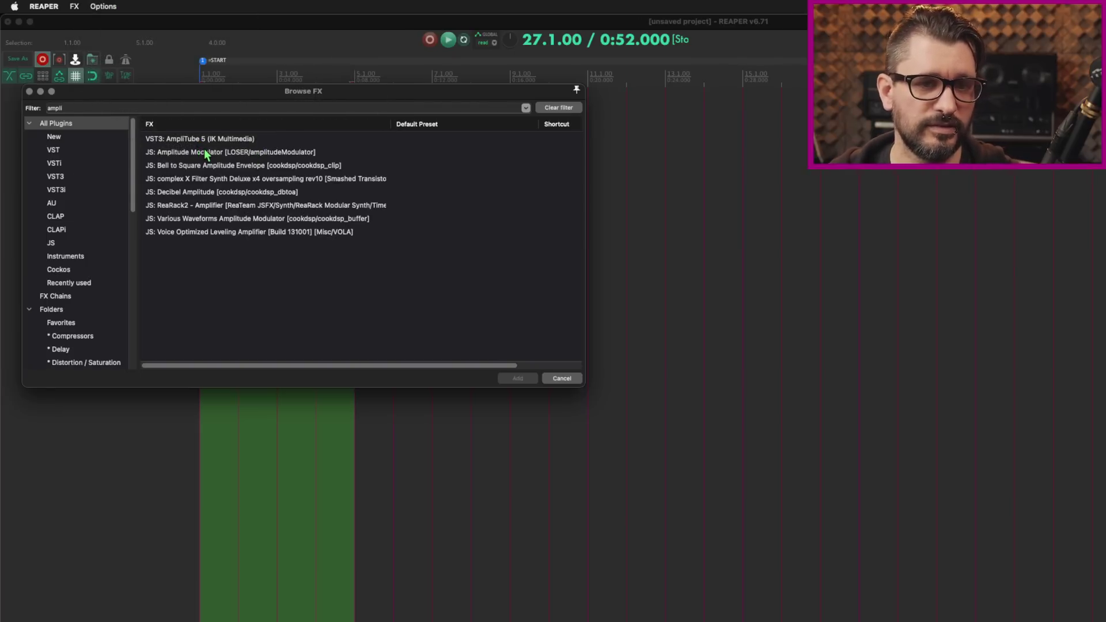
Open the New folder to list RC-20 Retro Color, Addictive Drums 2, XO and TAL Reverb 4.
left_click(75, 140)
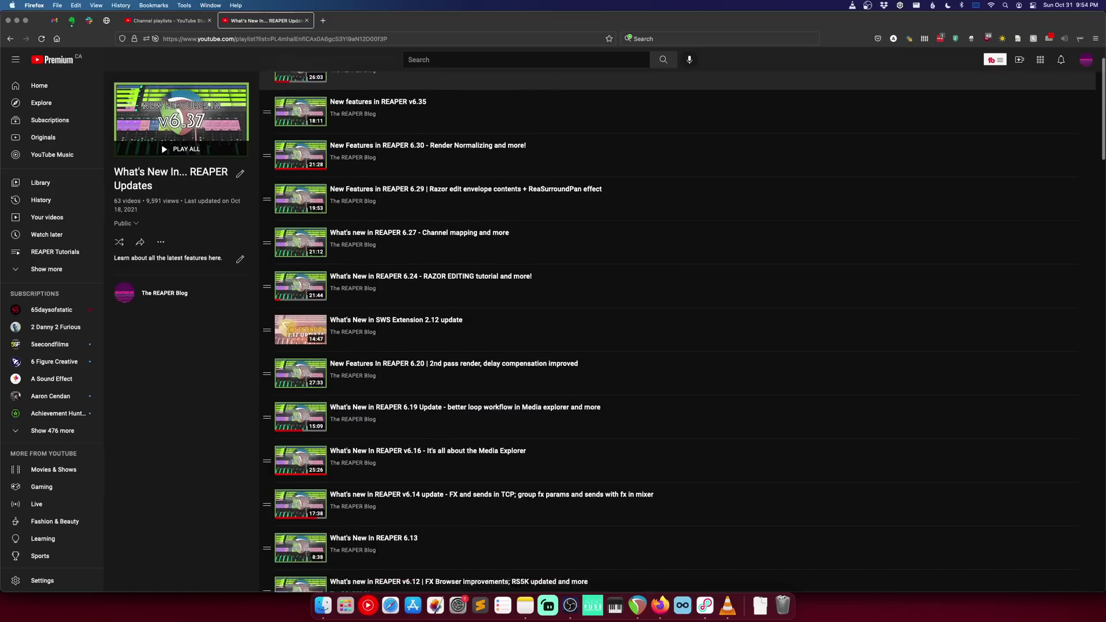
Scroll the What's New In... REAPER Updates playlist down to the older REAPER 5 videos.
scroll(674, 328, "down", 10)
scroll(674, 329, "down", 15)
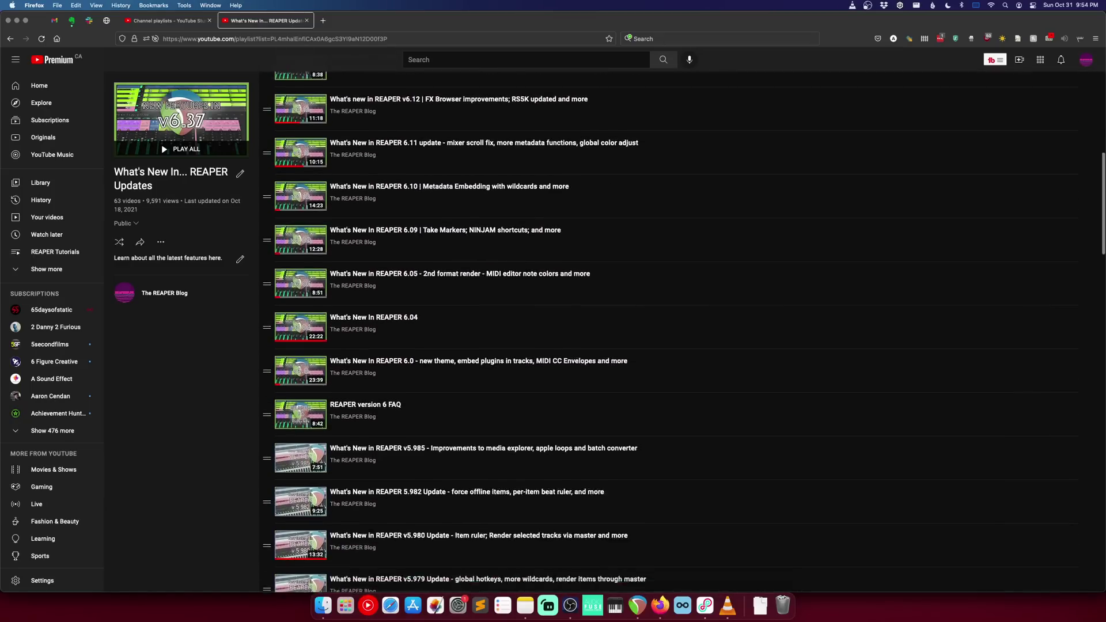
scroll(674, 328, "down", 12)
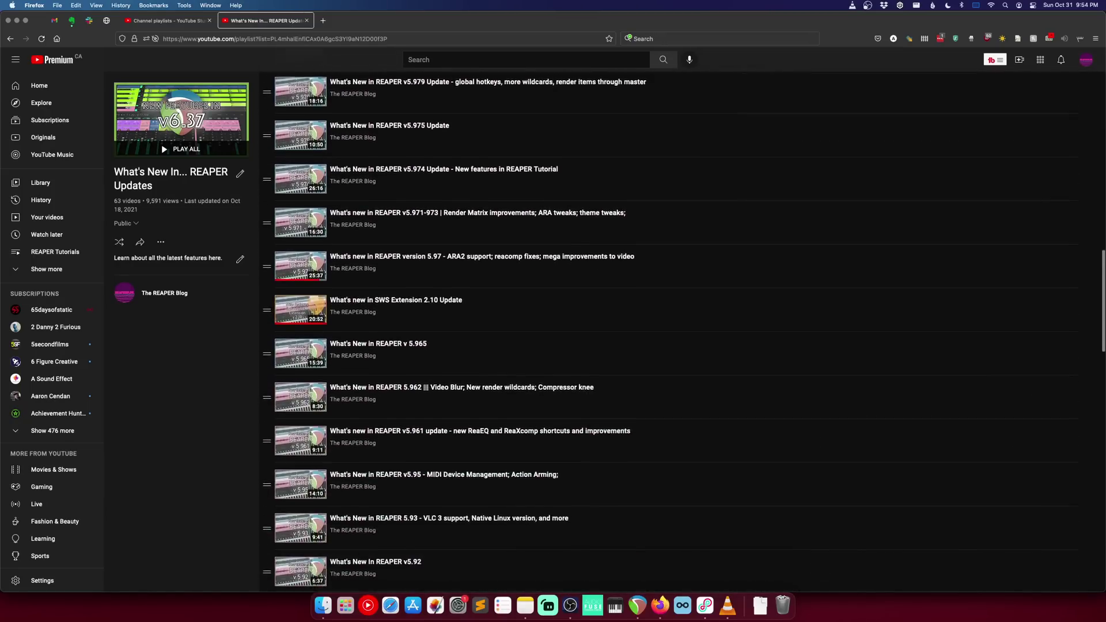
scroll(674, 329, "down", 10)
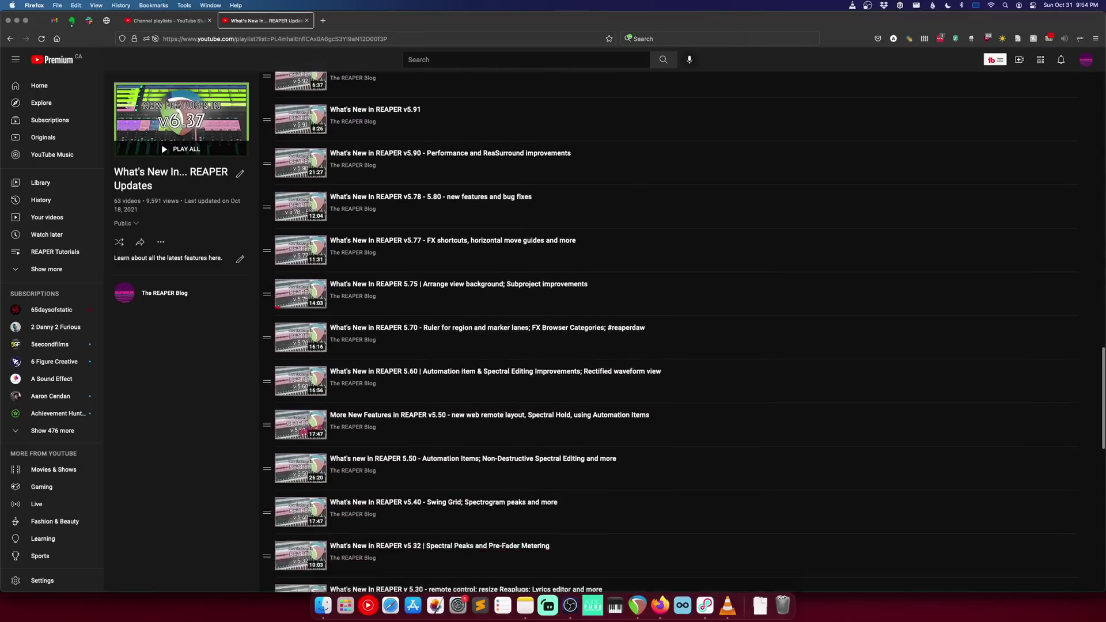
scroll(675, 329, "down", 10)
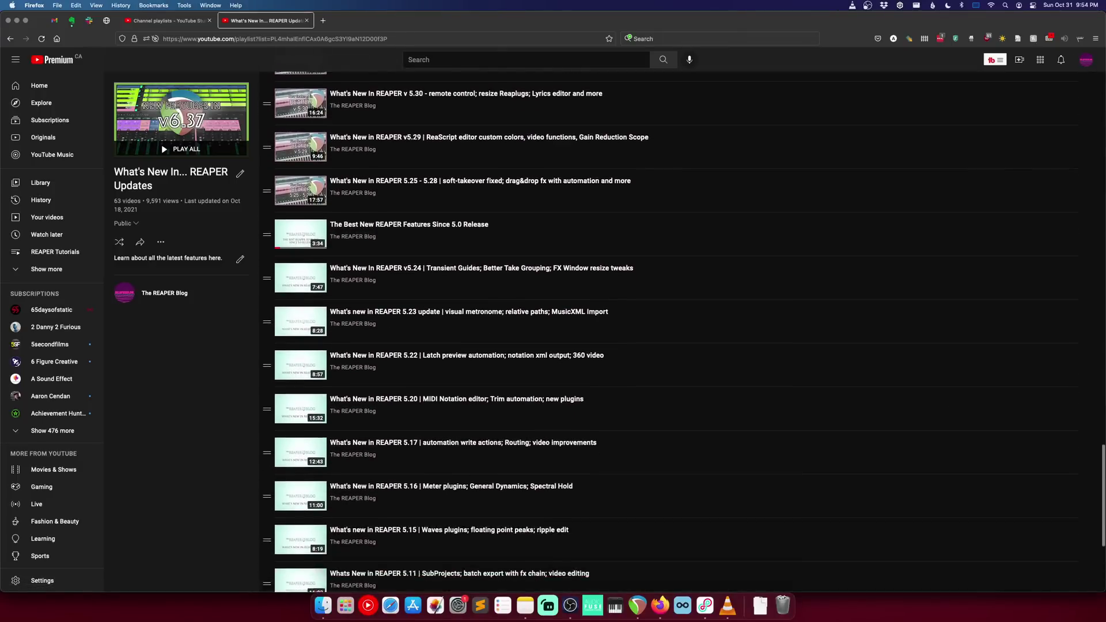